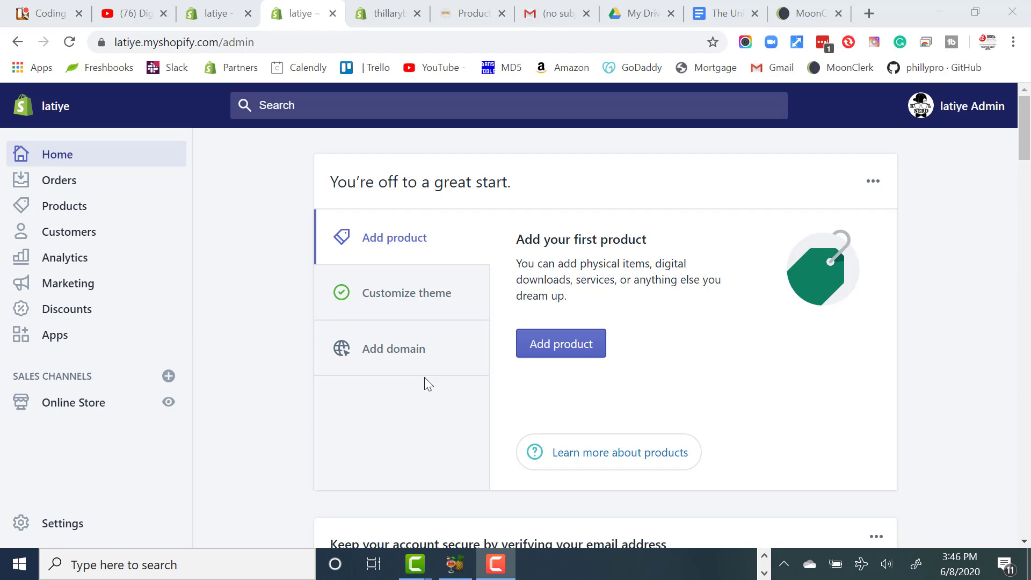
- Open the store's General settings page
left_click(69, 523)
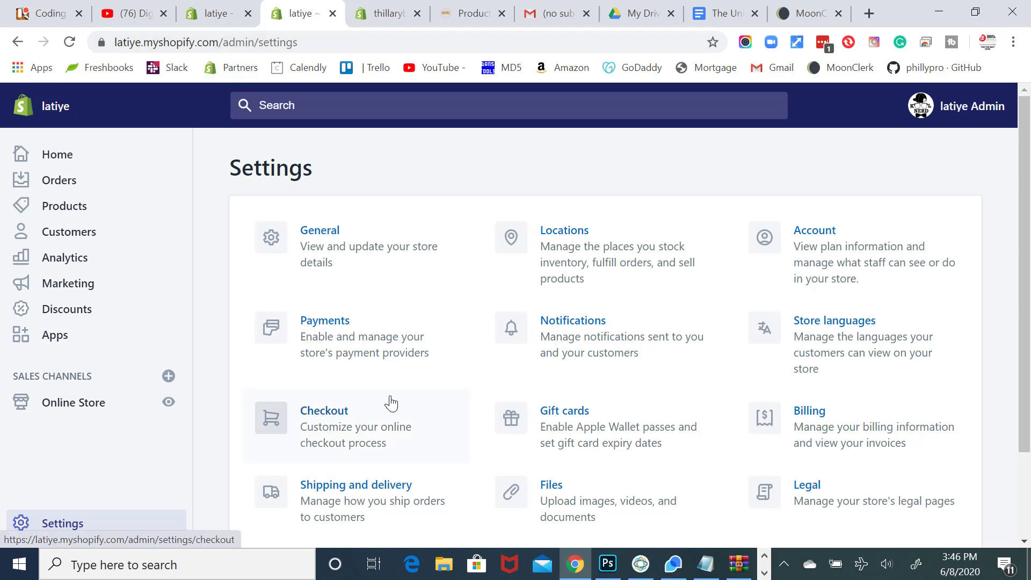
scroll(388, 400, "down", 2)
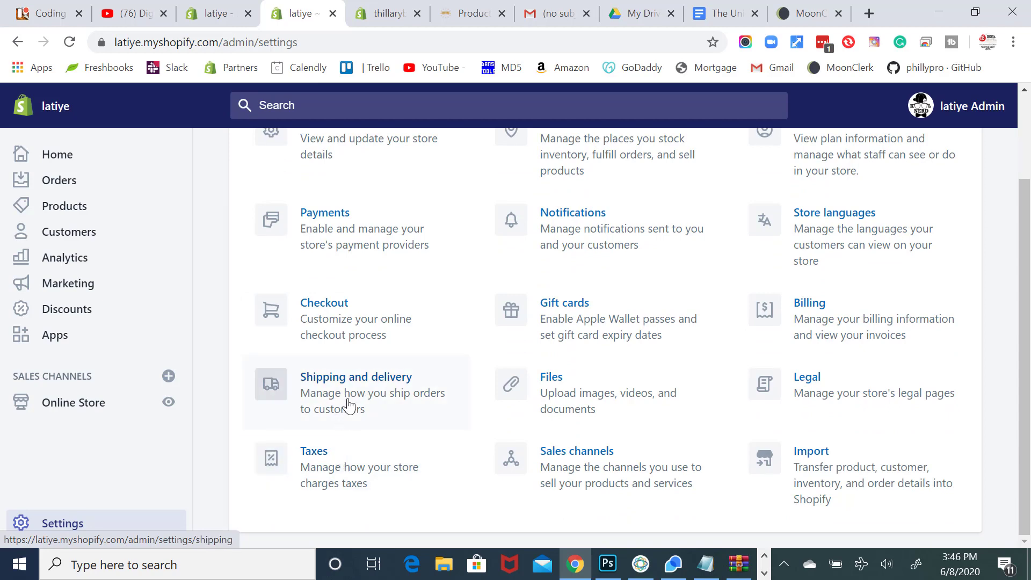
scroll(348, 406, "up", 2)
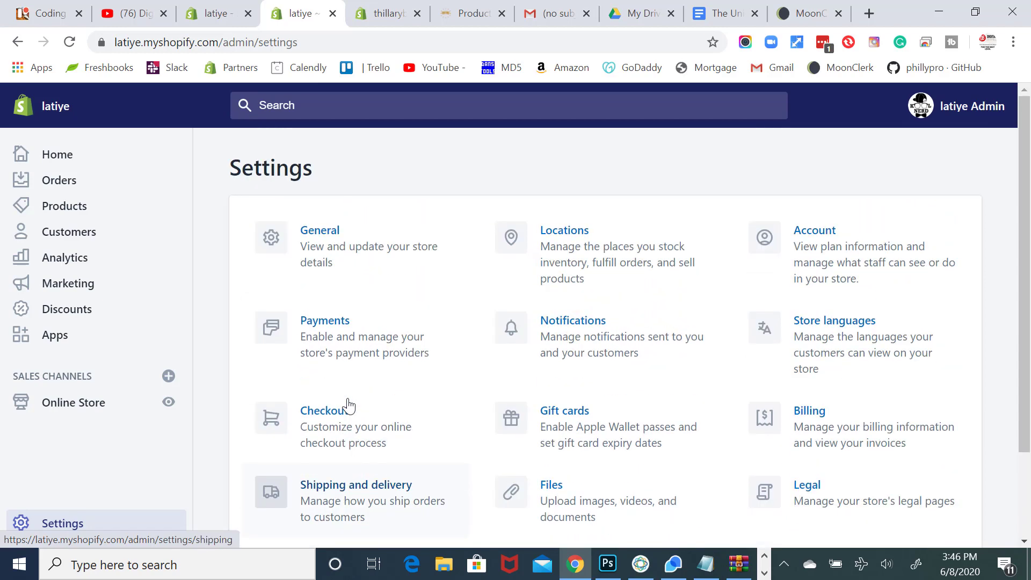
scroll(348, 405, "down", 2)
scroll(348, 406, "up", 1)
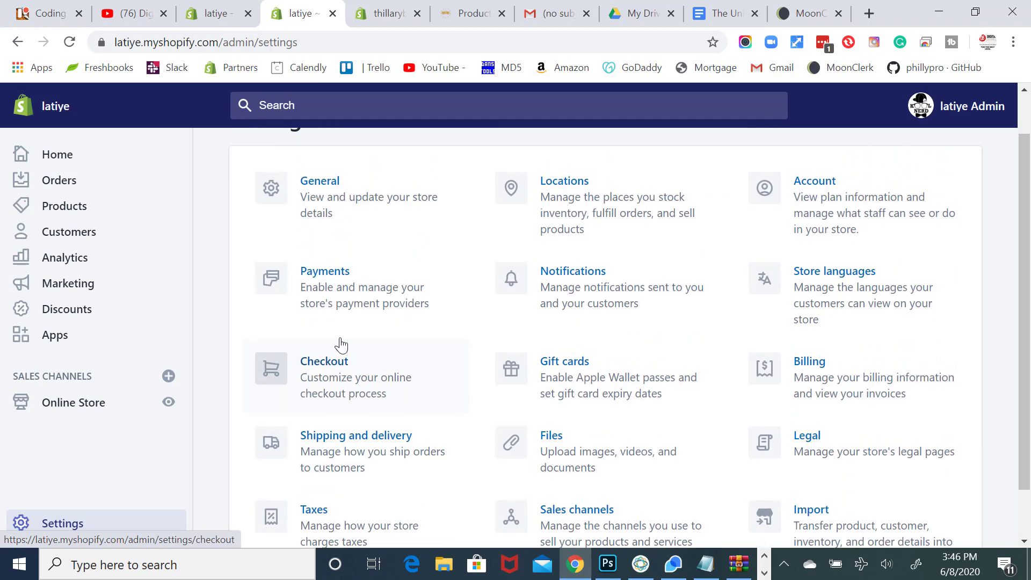
scroll(348, 237, "up", 1)
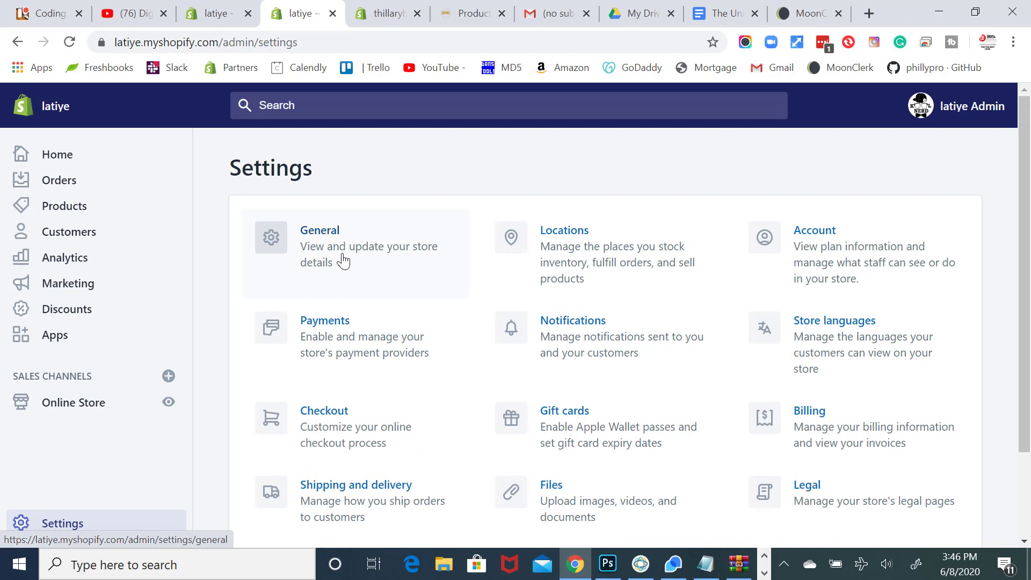
left_click(342, 260)
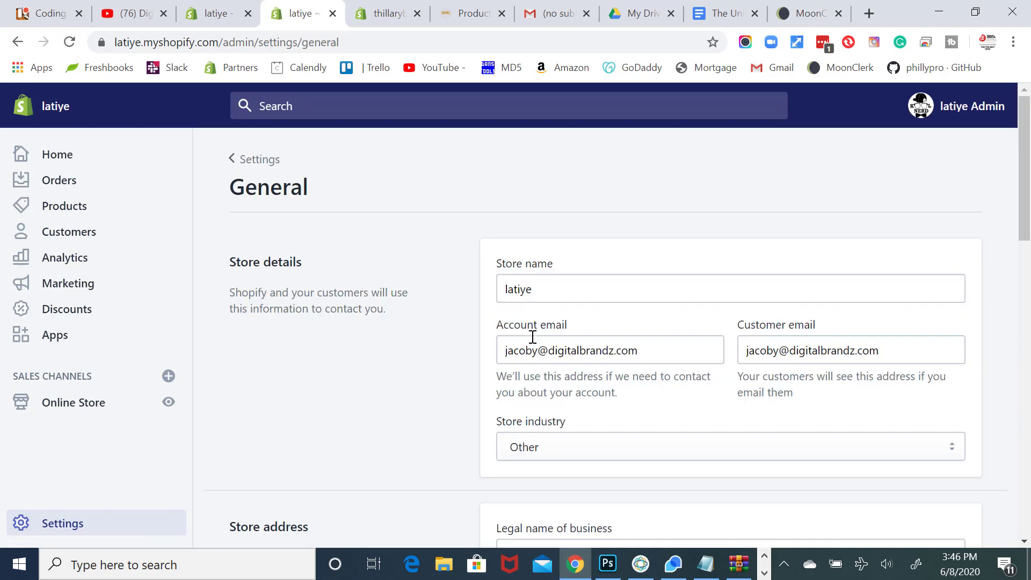
- Review the store details, checking the store name, the account email and customer email fields, and their descriptions
scroll(547, 342, "down", 1)
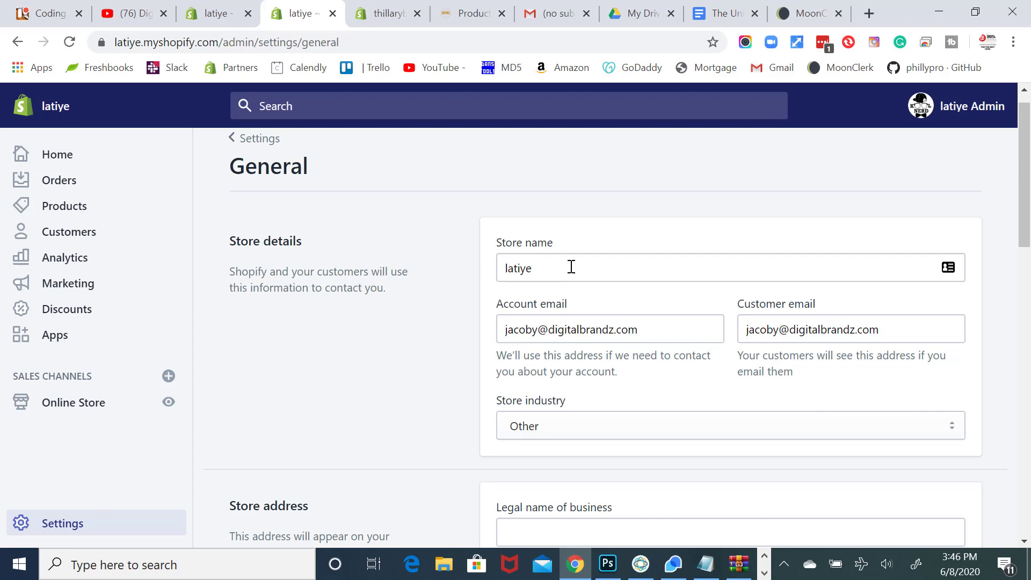
left_click(539, 278)
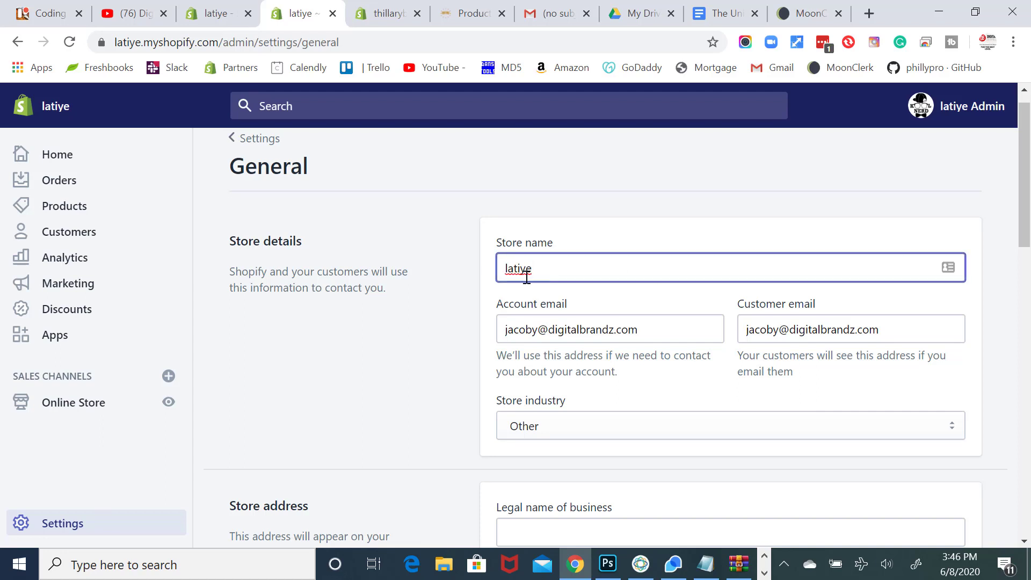
scroll(527, 274, "down", 1)
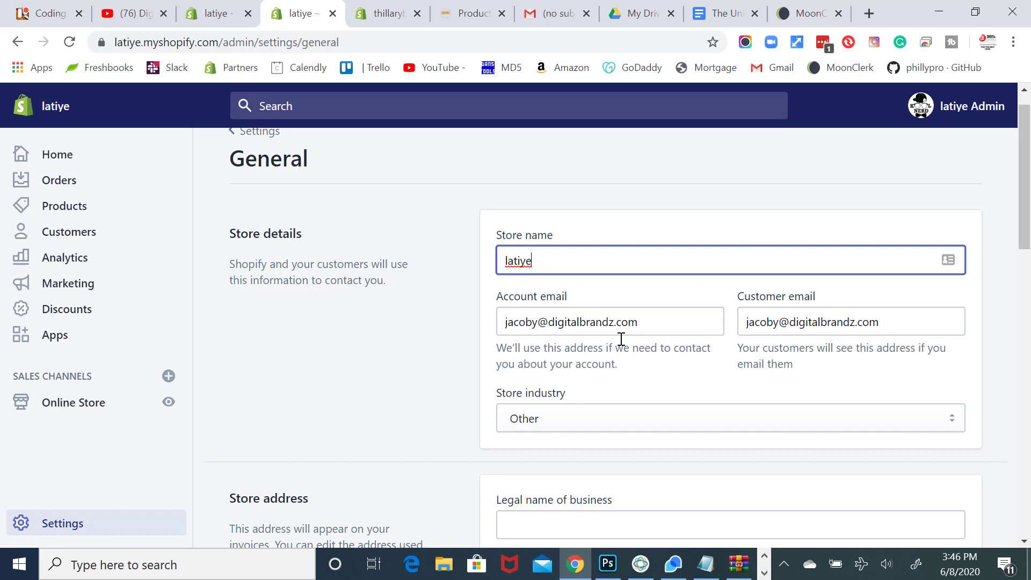
left_click_drag(569, 299, 501, 308)
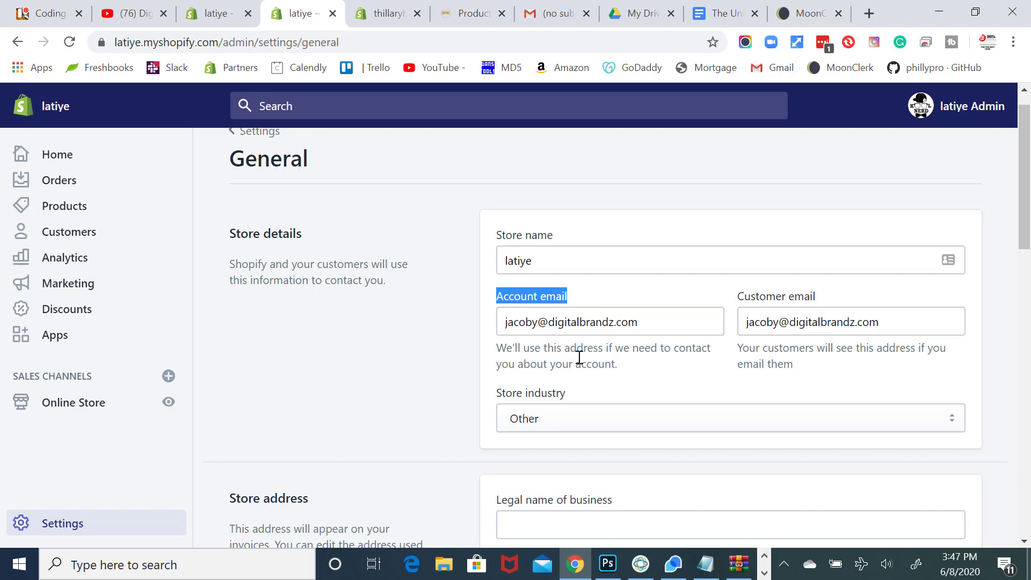
left_click_drag(640, 361, 511, 346)
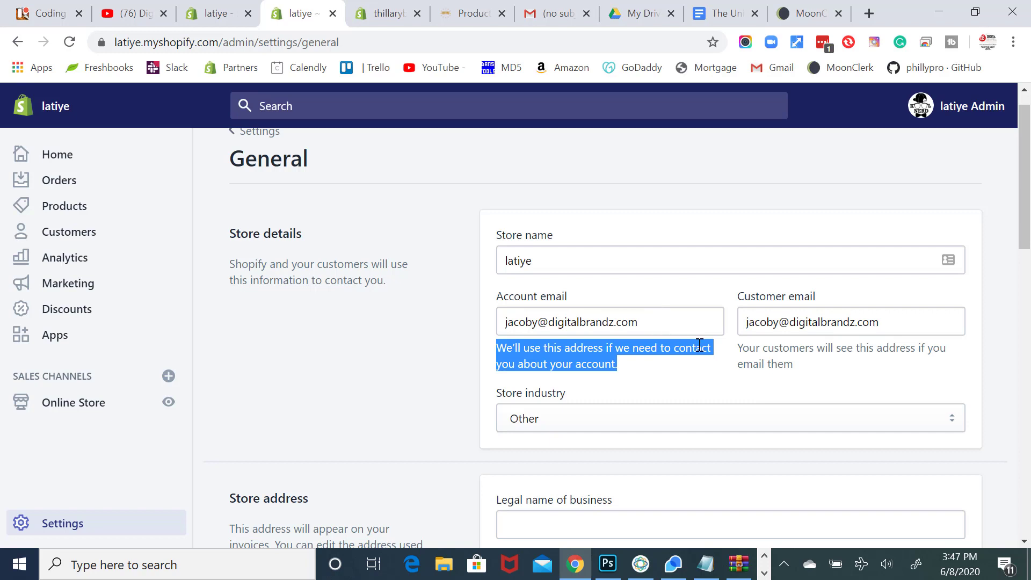
left_click_drag(797, 365, 759, 361)
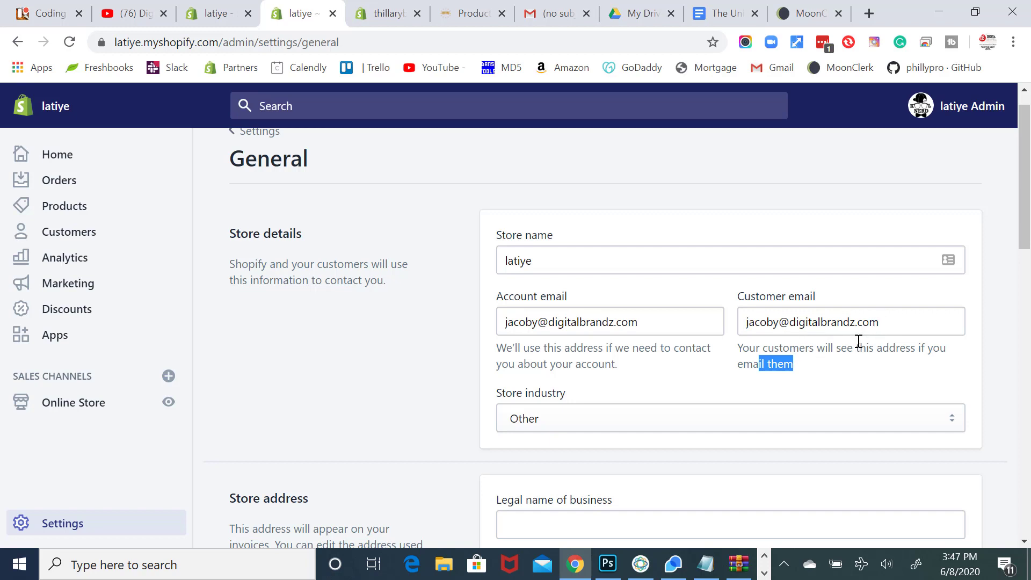
scroll(857, 341, "down", 1)
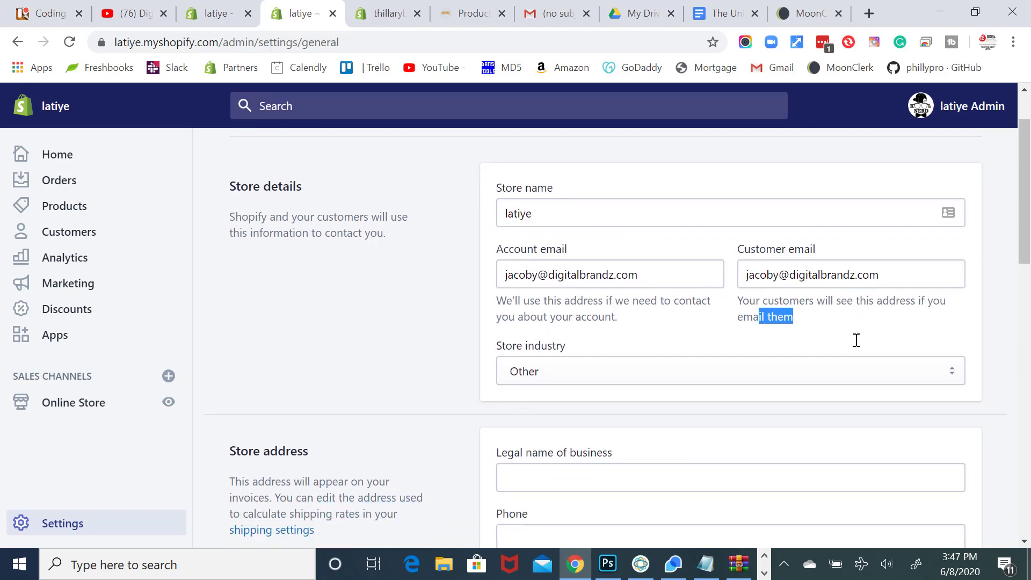
left_click(809, 311)
- Examine the store address section, including the legal business name, phone, street, city, postal code, country and state fields
scroll(811, 311, "down", 5)
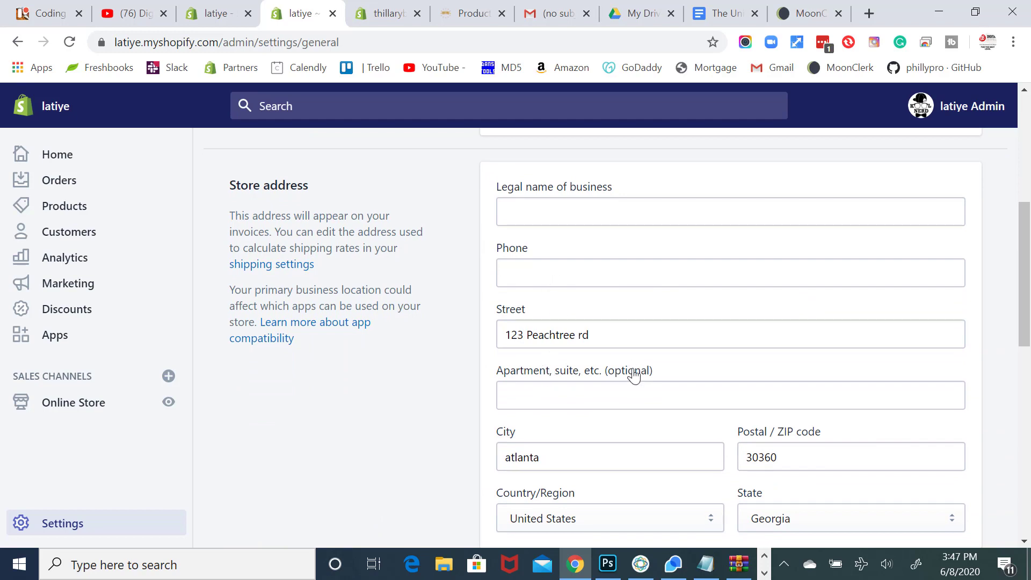
scroll(634, 376, "down", 1)
scroll(634, 376, "up", 1)
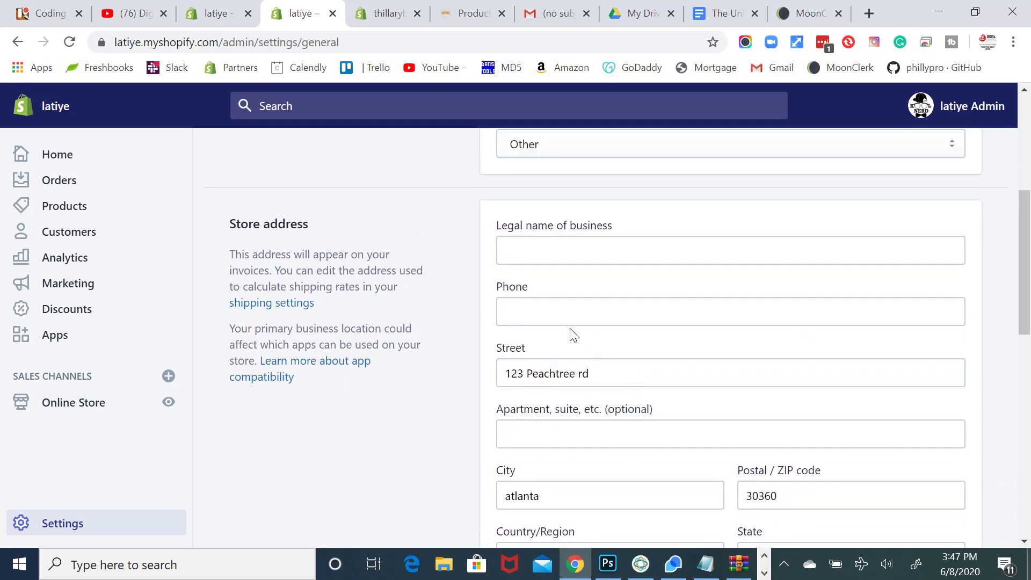
scroll(559, 374, "down", 1)
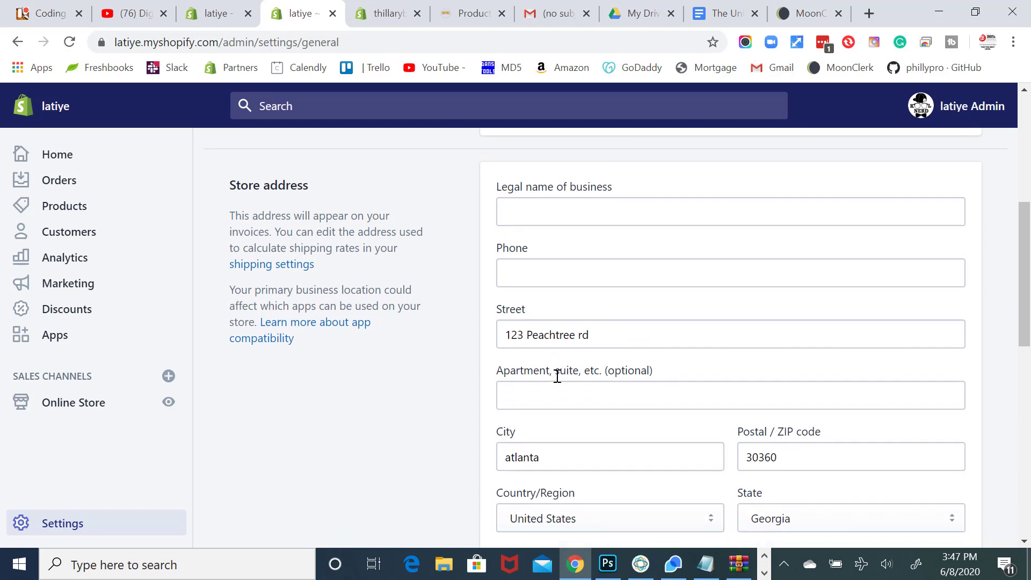
scroll(557, 376, "up", 1)
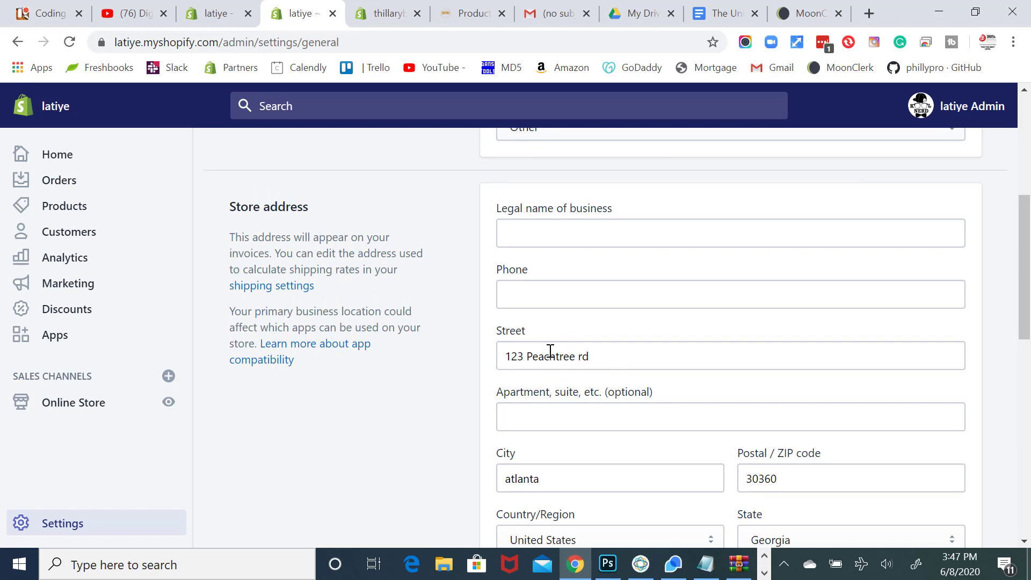
scroll(578, 404, "down", 1)
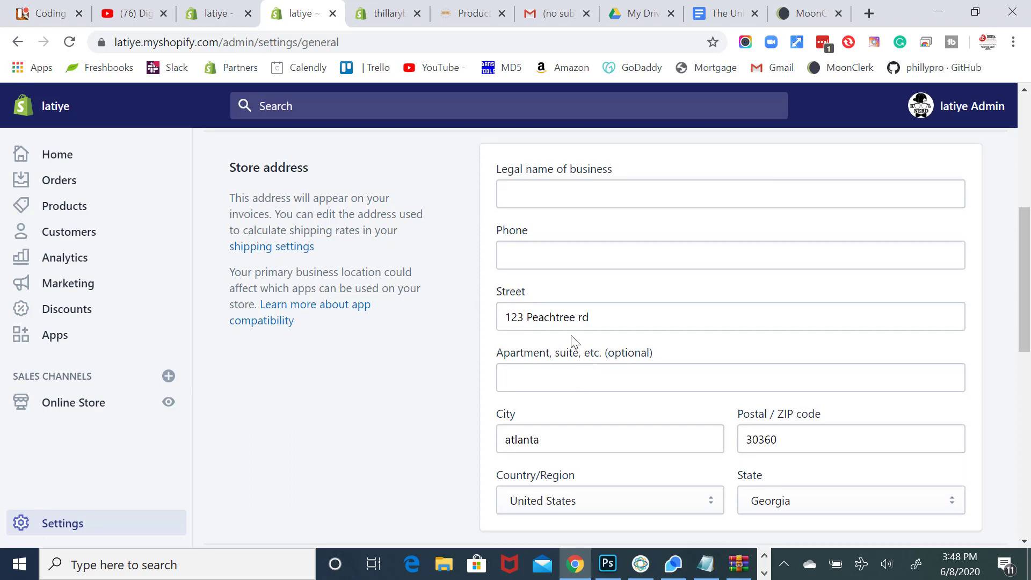
scroll(577, 349, "up", 1)
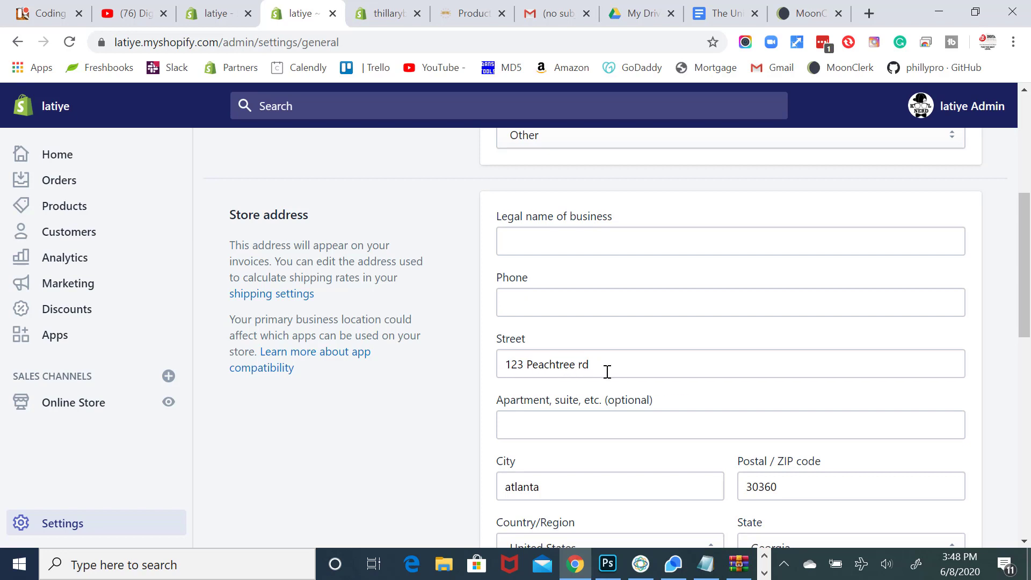
scroll(604, 374, "down", 2)
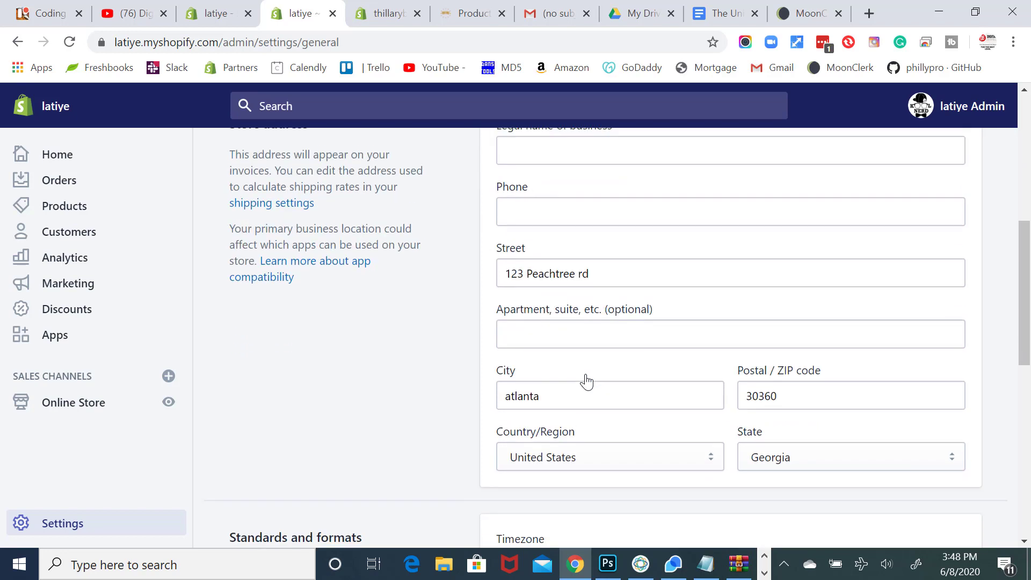
scroll(586, 381, "up", 1)
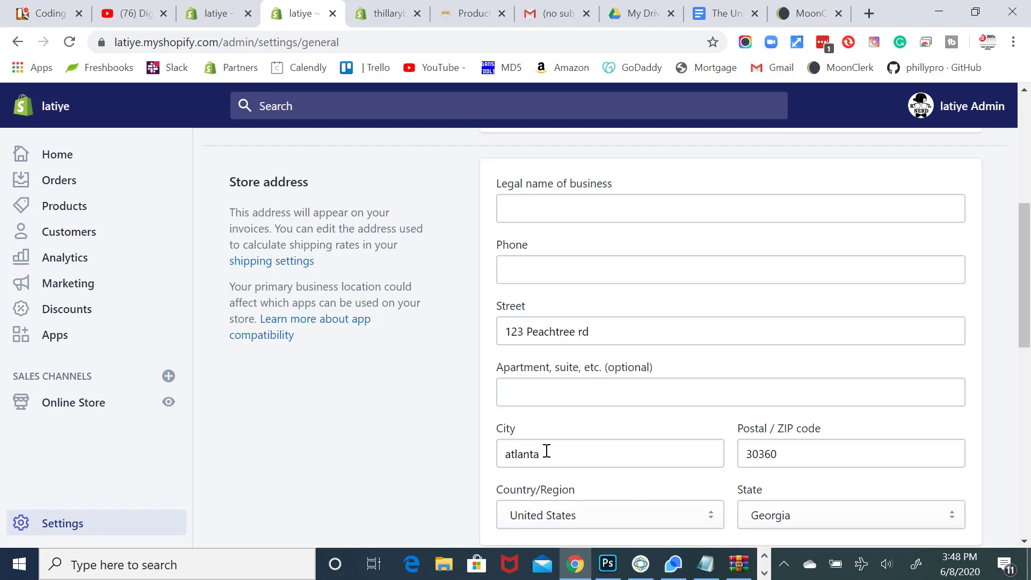
scroll(523, 339, "up", 1)
left_click(523, 328)
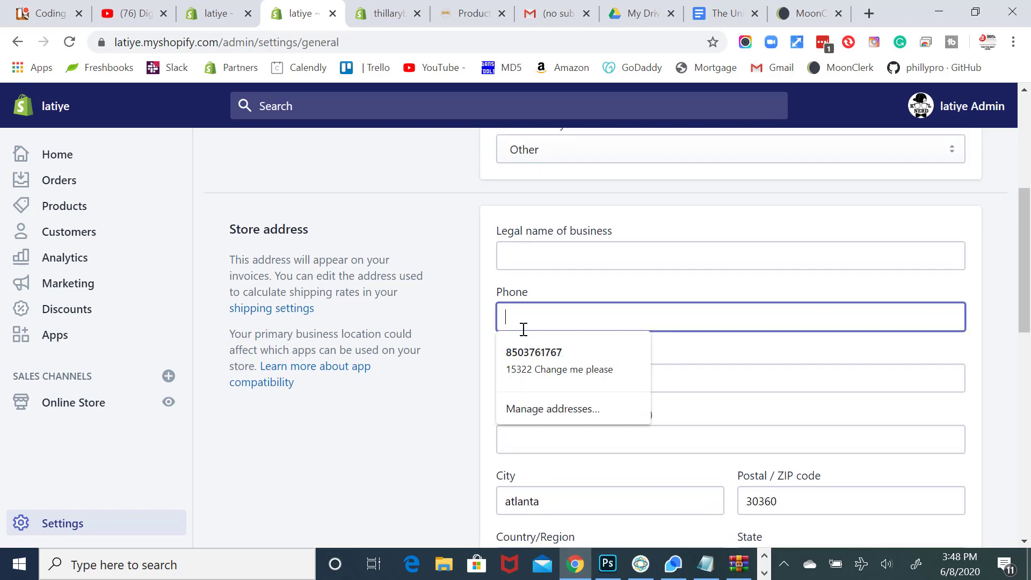
scroll(522, 301, "up", 1)
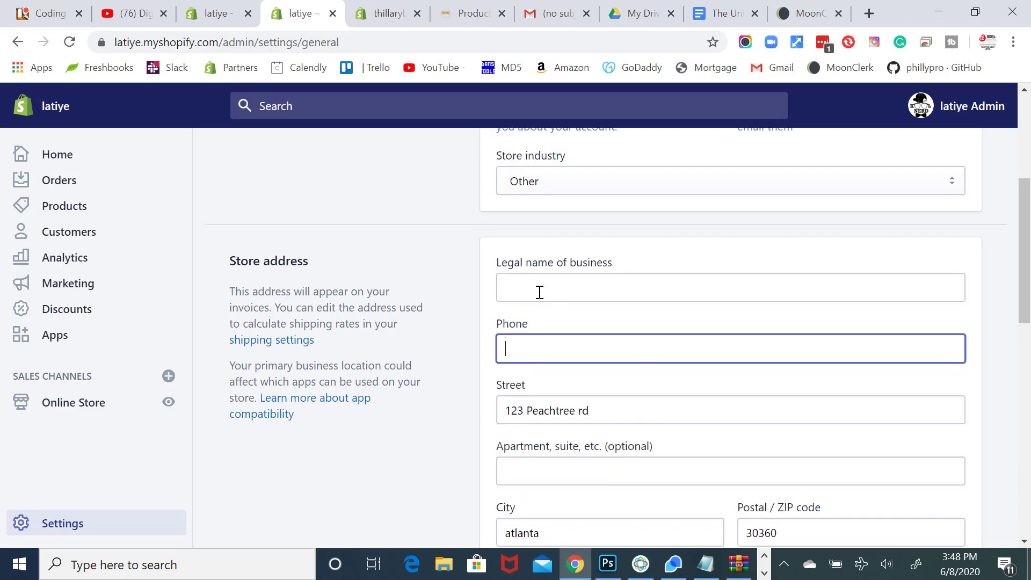
left_click(538, 292)
- Skim the standards and formats, order ID format and store currency sections of the General settings
scroll(538, 292, "down", 10)
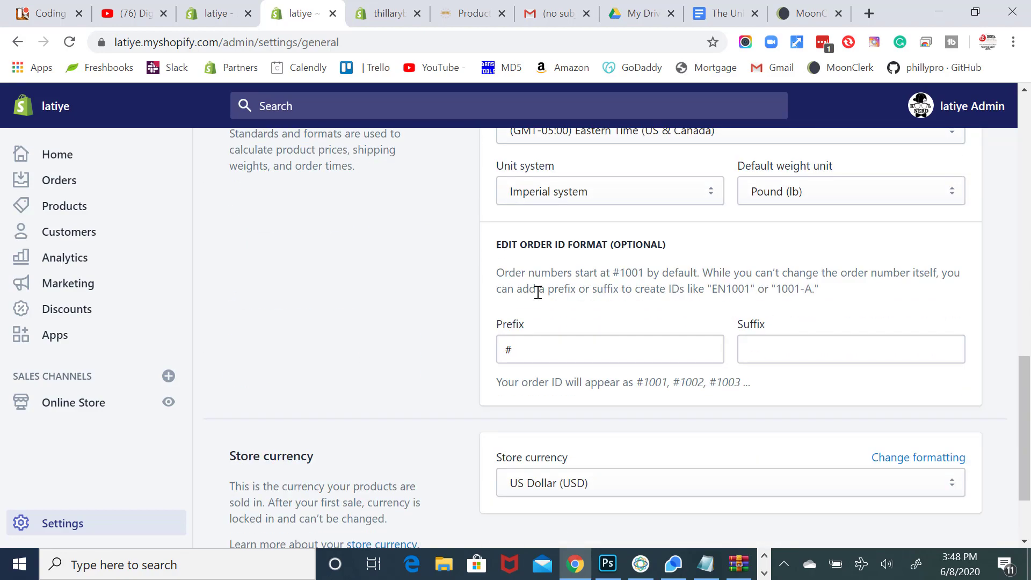
scroll(538, 292, "up", 8)
scroll(513, 295, "up", 7)
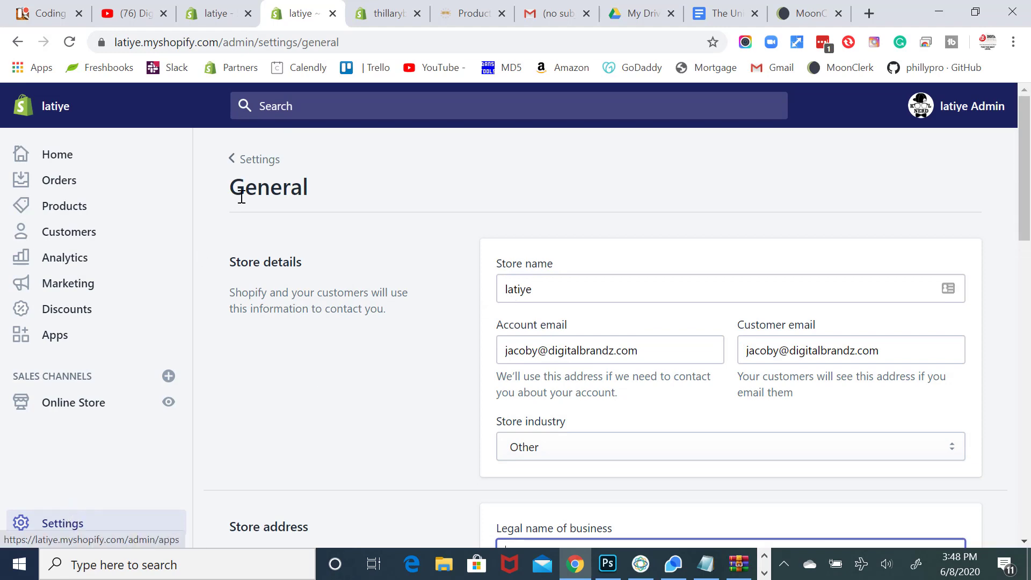
- Return to the settings overview and open the Shipping and delivery settings
left_click(257, 160)
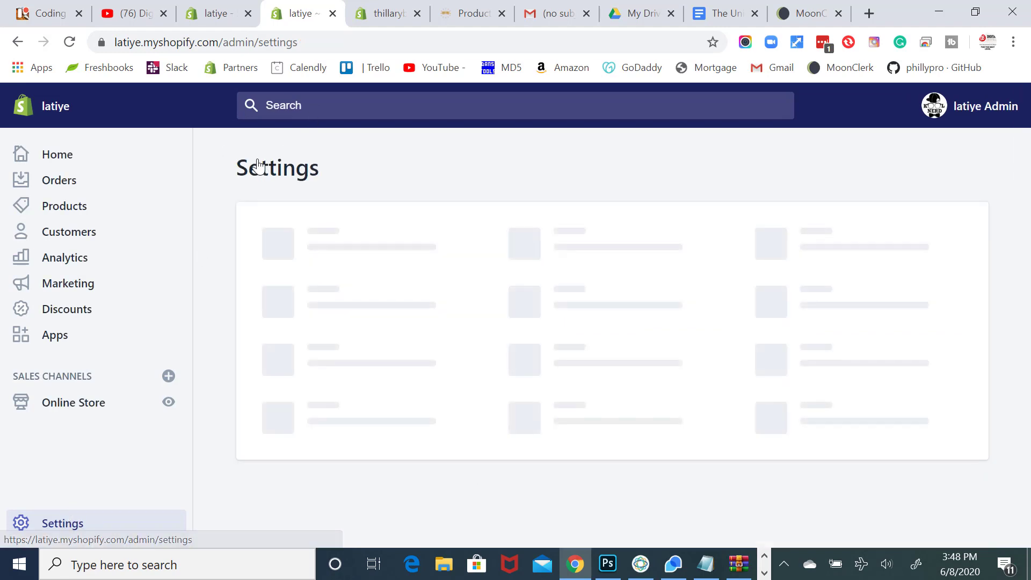
scroll(296, 261, "down", 2)
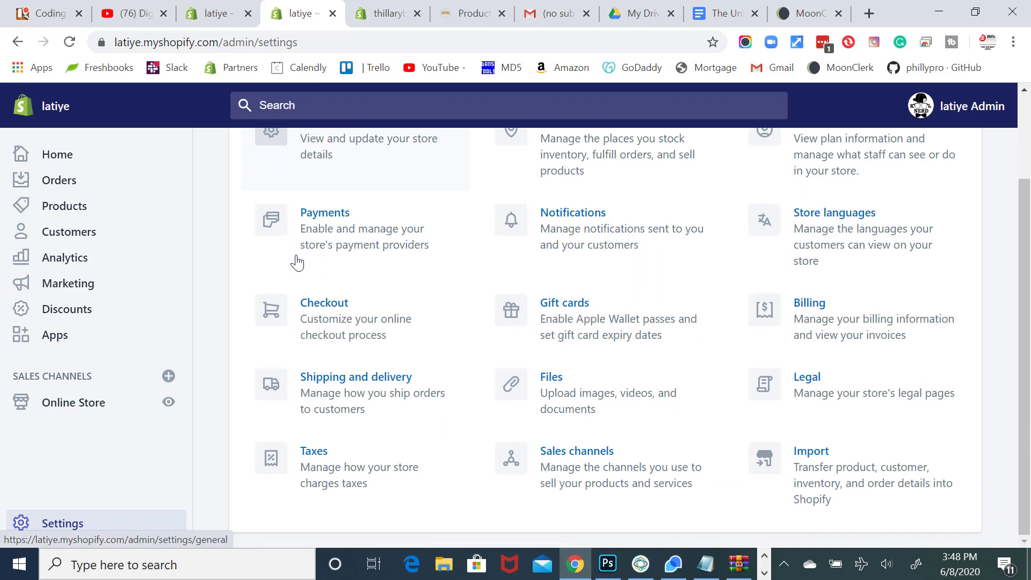
left_click(347, 399)
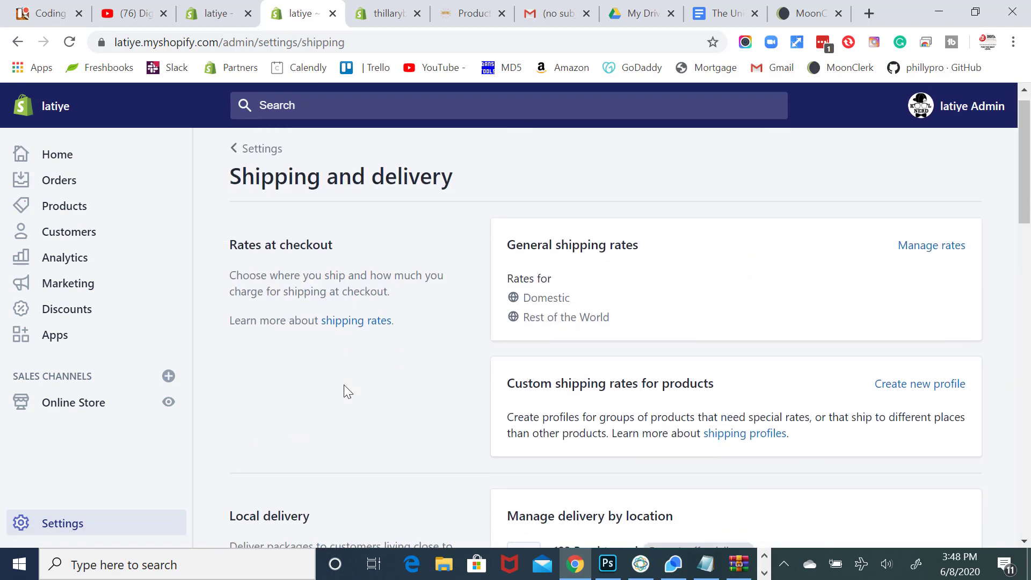
- Open the general shipping rates for management and review the rates of the Domestic and Rest of the World zones
scroll(344, 385, "down", 2)
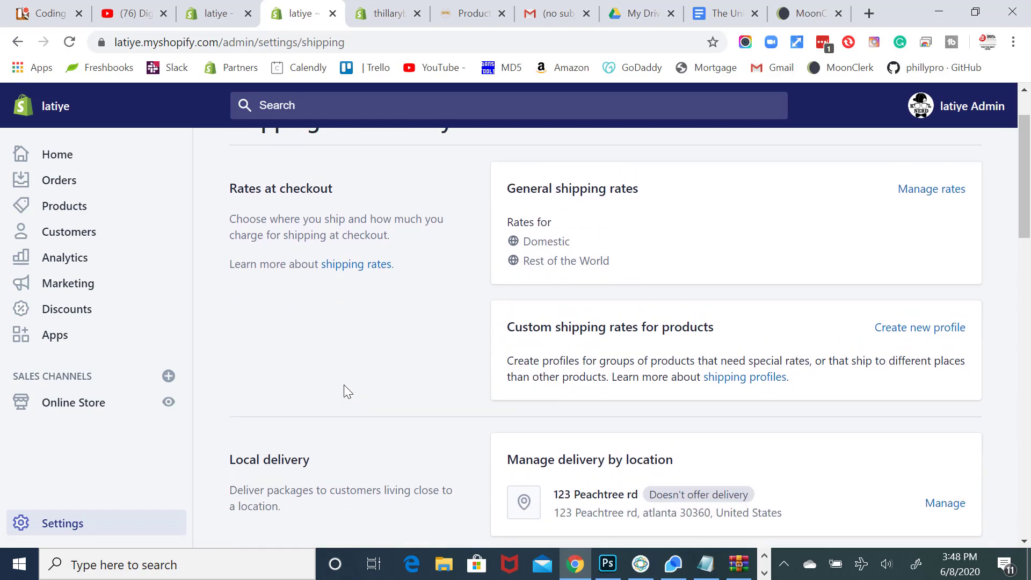
scroll(344, 385, "up", 1)
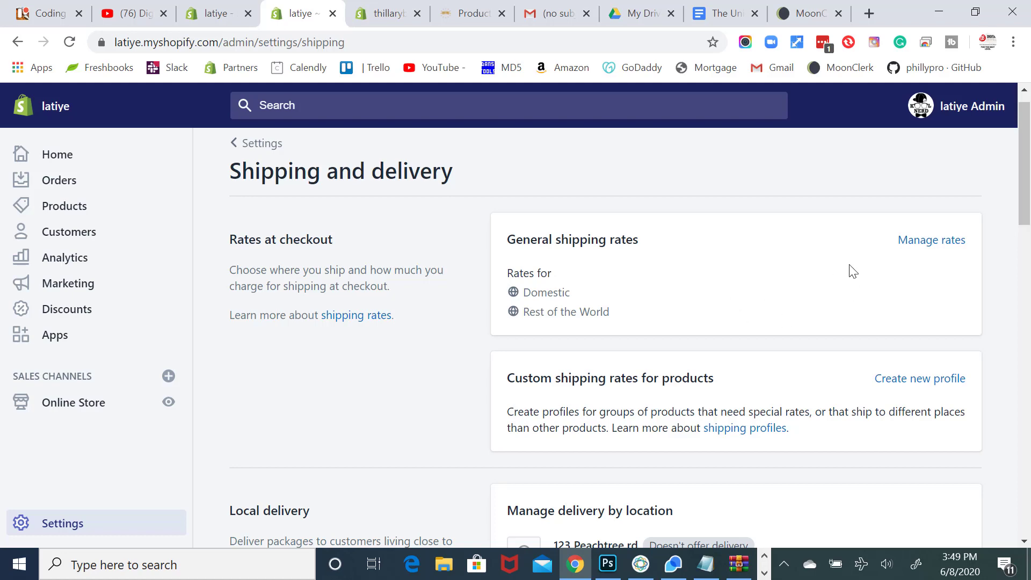
left_click(910, 241)
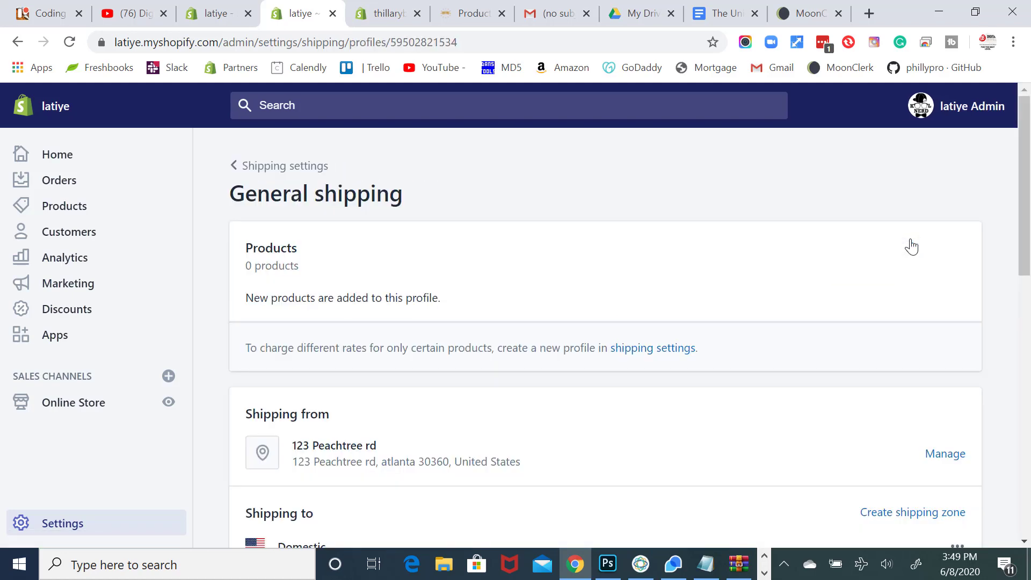
scroll(911, 246, "down", 6)
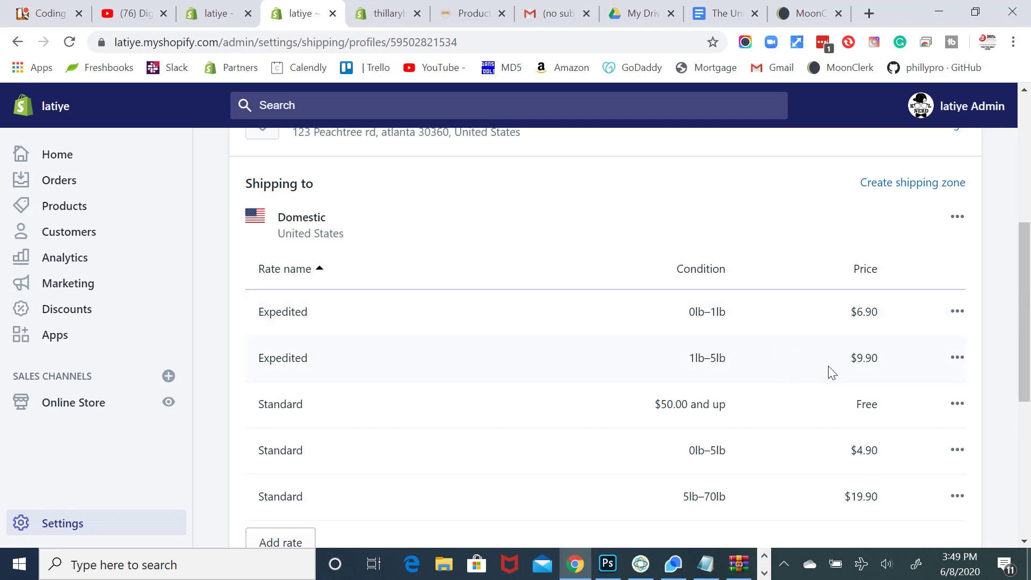
scroll(849, 375, "down", 3)
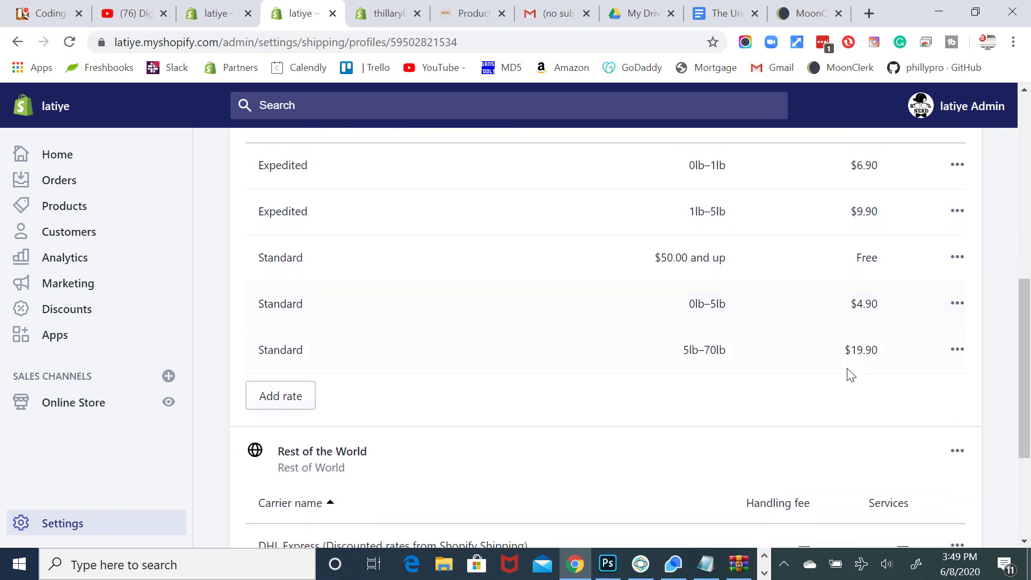
scroll(849, 374, "up", 3)
scroll(849, 374, "down", 6)
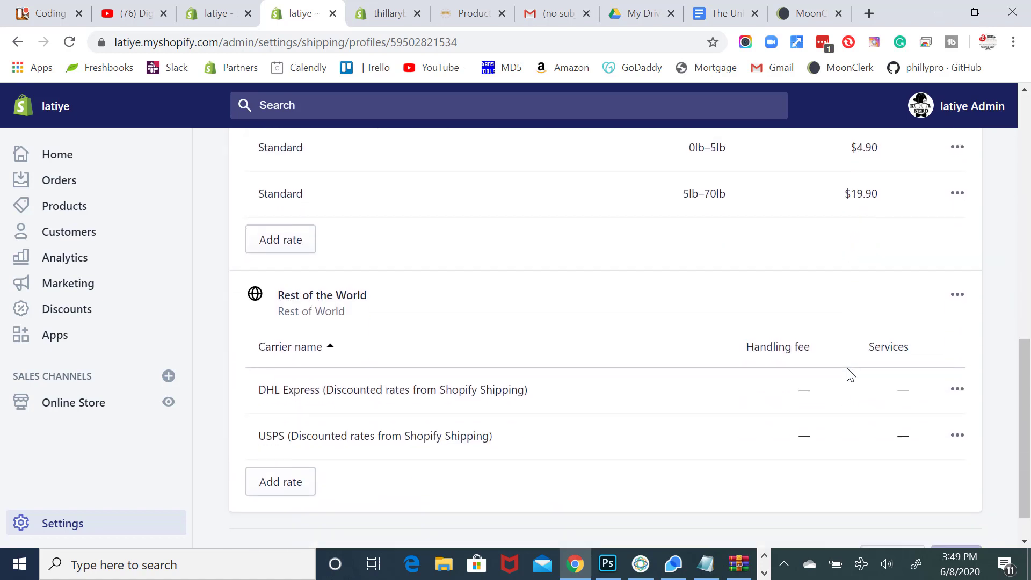
scroll(849, 375, "up", 4)
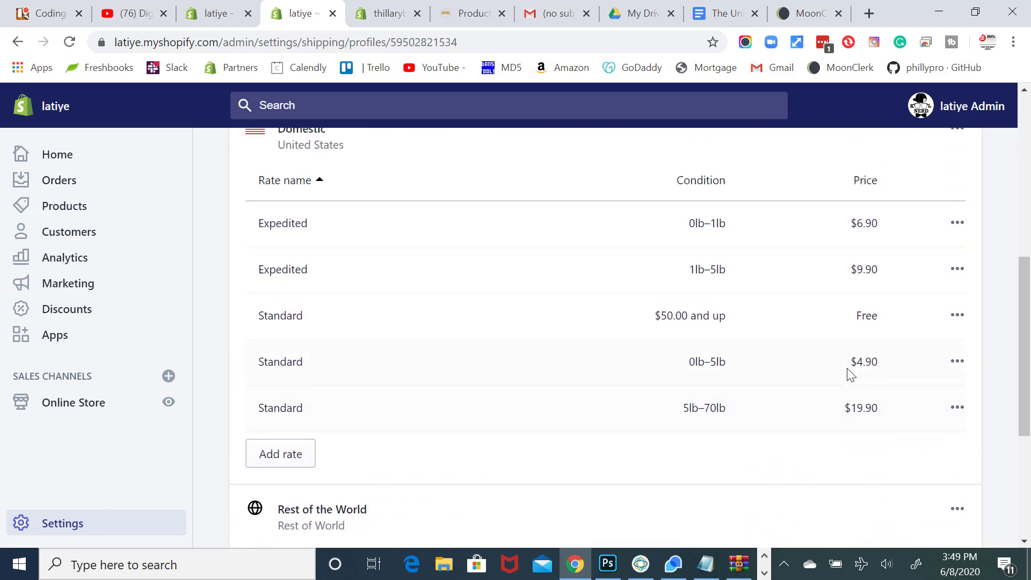
- Check the editing options available for the Domestic zone's free Standard rate for orders of $50.00 and up, leaving the rate unedited
scroll(850, 374, "up", 1)
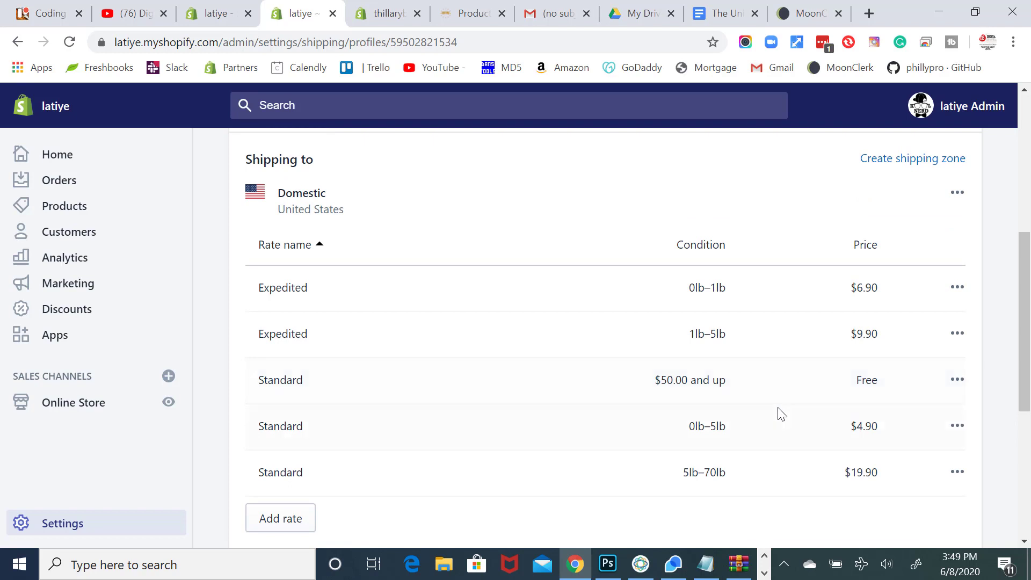
left_click(953, 391)
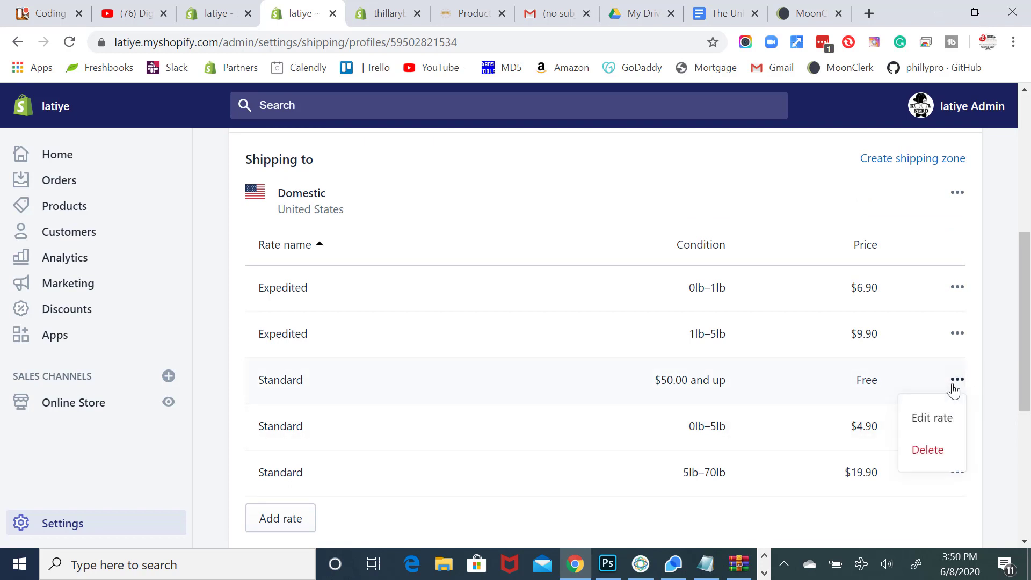
left_click(954, 386)
left_click(954, 389)
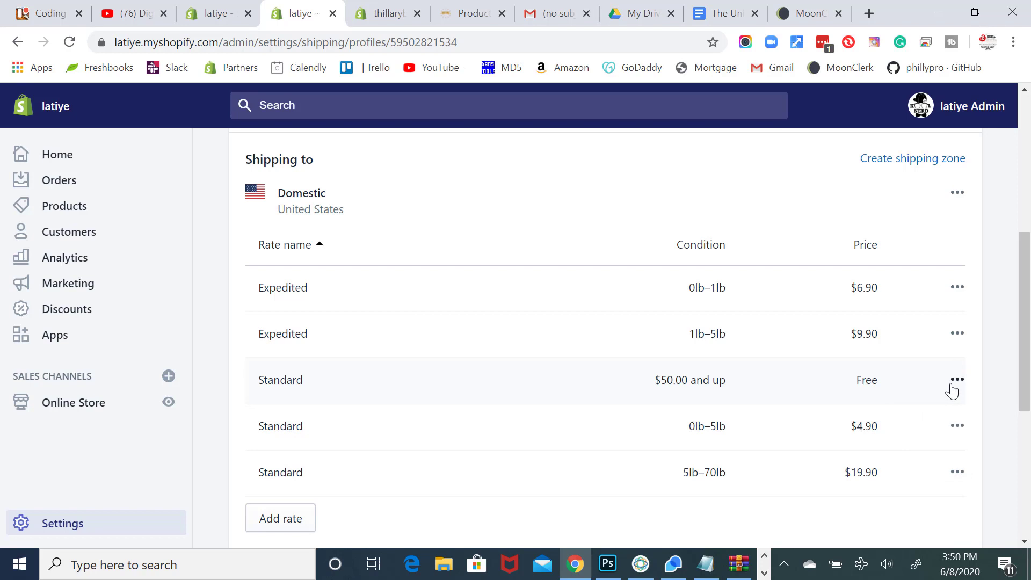
left_click(952, 387)
left_click(952, 386)
- Review the DHL Express and USPS carrier rates of the Rest of the World zone and recheck the Domestic rates
scroll(952, 390, "down", 5)
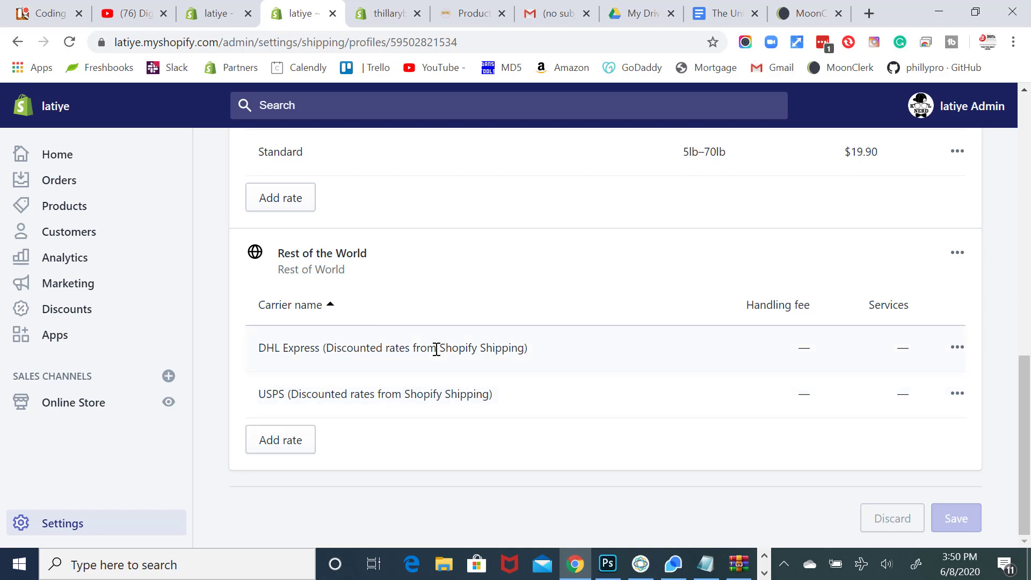
scroll(537, 346, "up", 1)
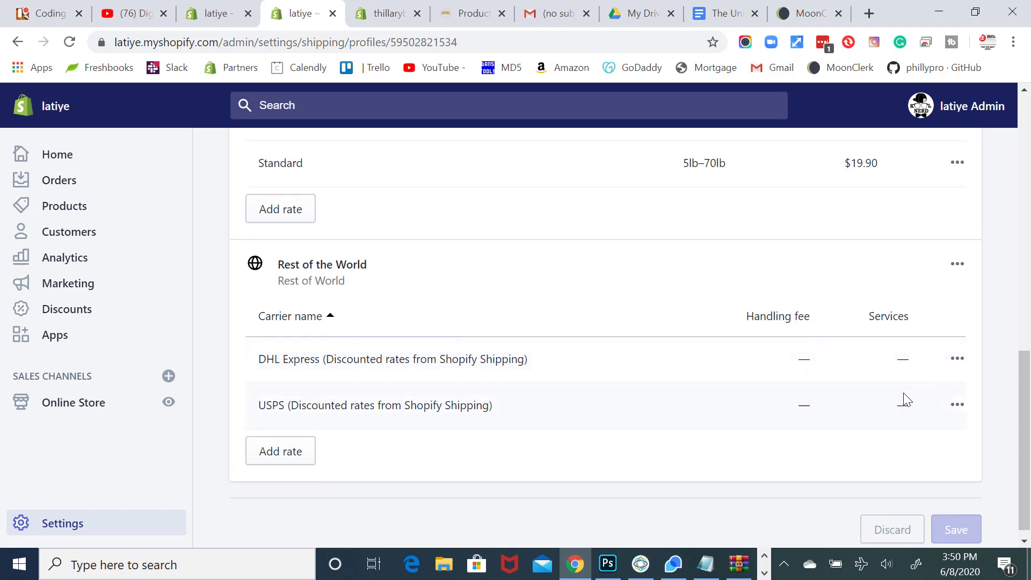
scroll(907, 400, "up", 5)
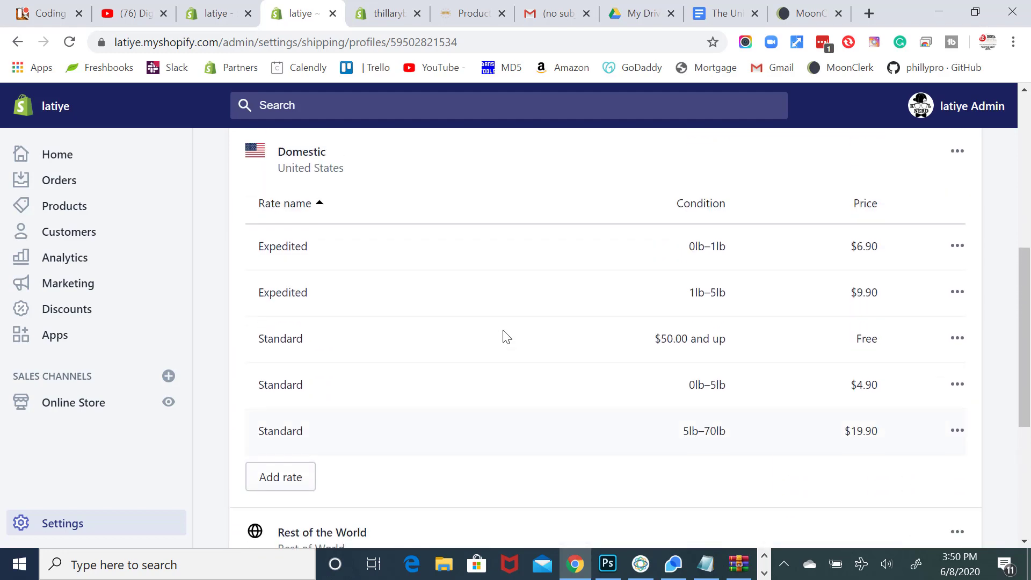
scroll(230, 213, "up", 6)
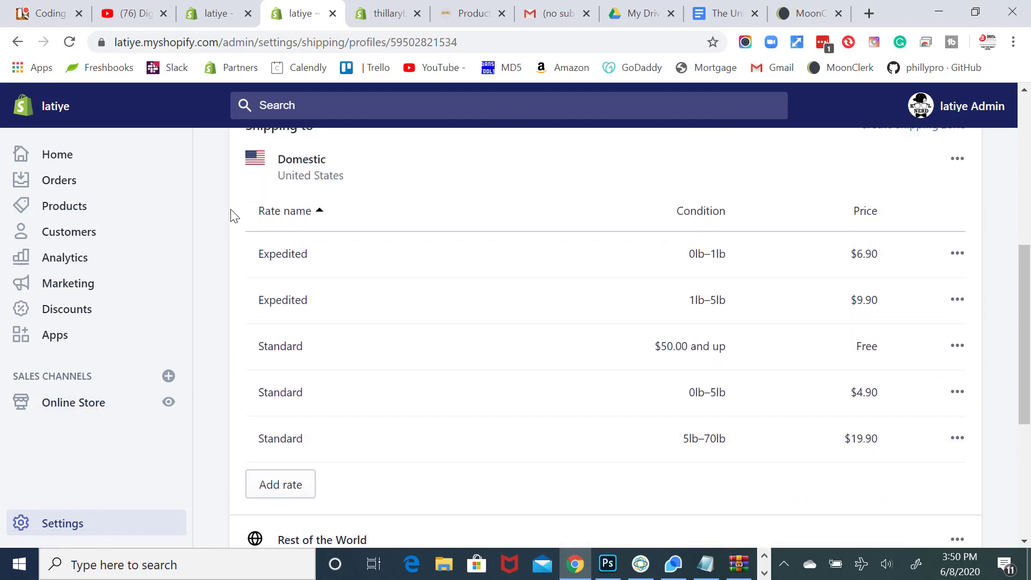
- Leave the general shipping profile for the settings overview and reopen the Shipping and delivery settings
left_click(283, 167)
left_click(283, 167)
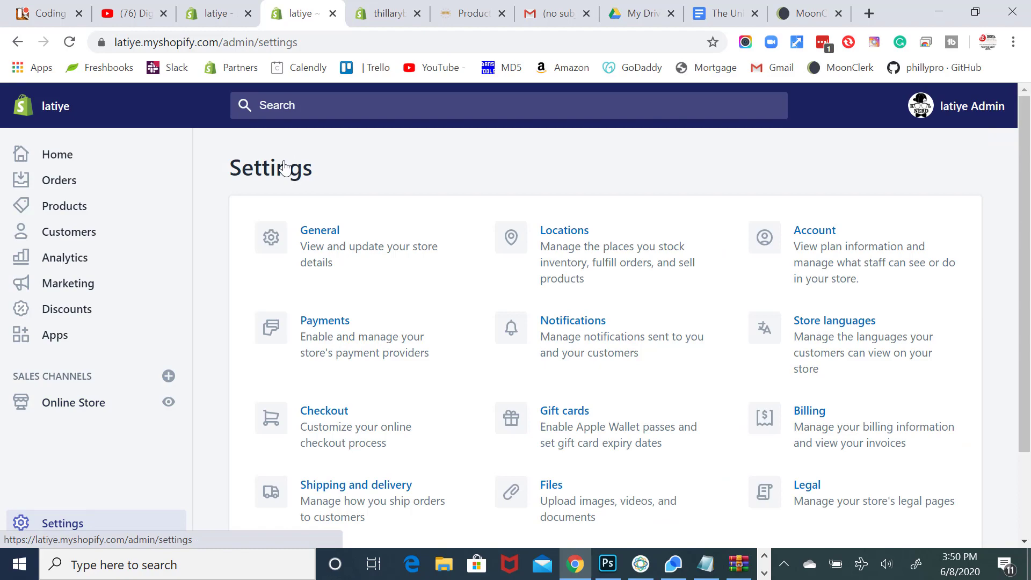
scroll(391, 382, "down", 2)
left_click(394, 386)
- Examine the local delivery, local pickup, saved packages and shipping labels sections, including the Shopify Shipping carriers and label formats
scroll(516, 421, "down", 10)
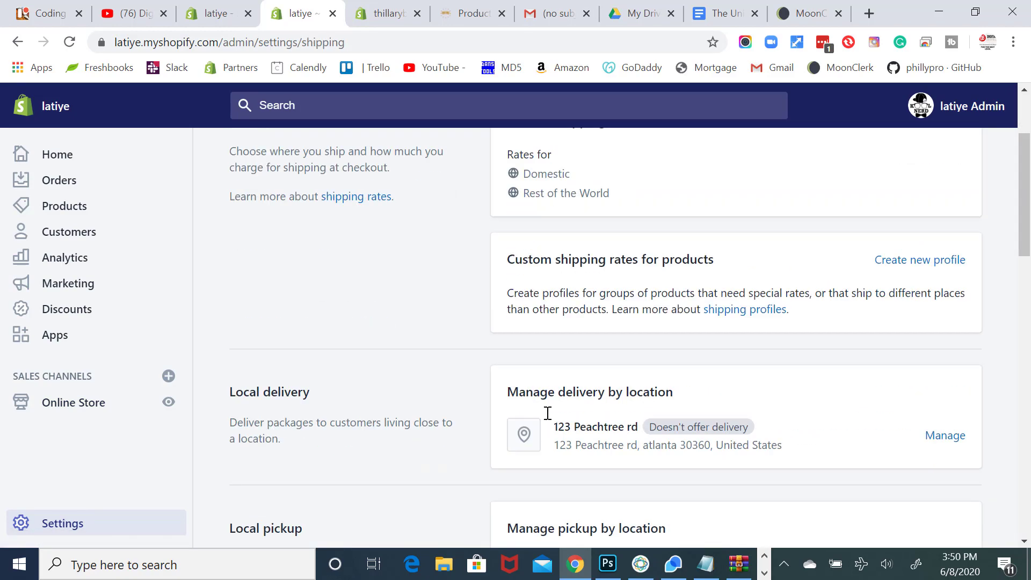
scroll(548, 413, "down", 4)
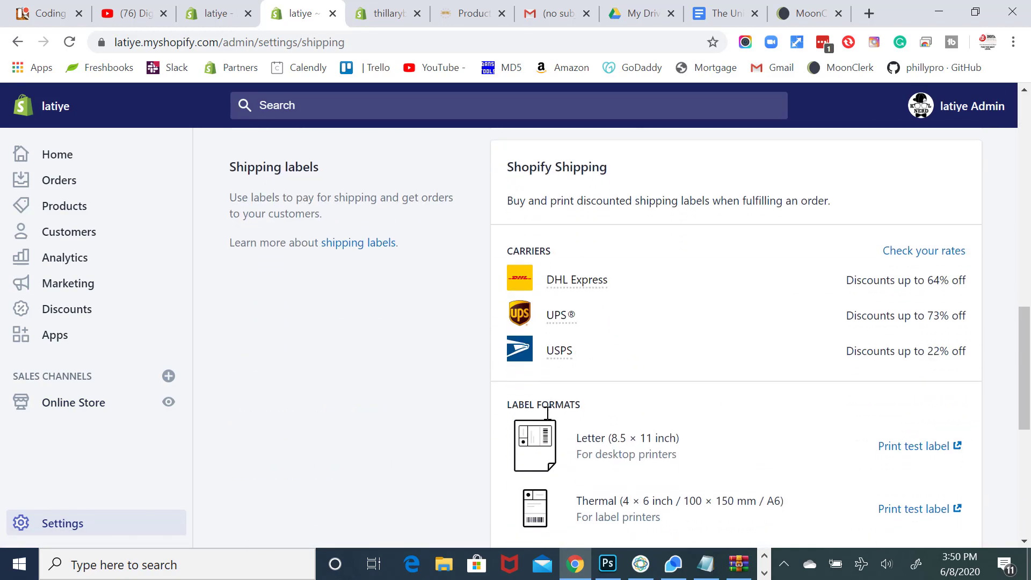
scroll(548, 413, "up", 3)
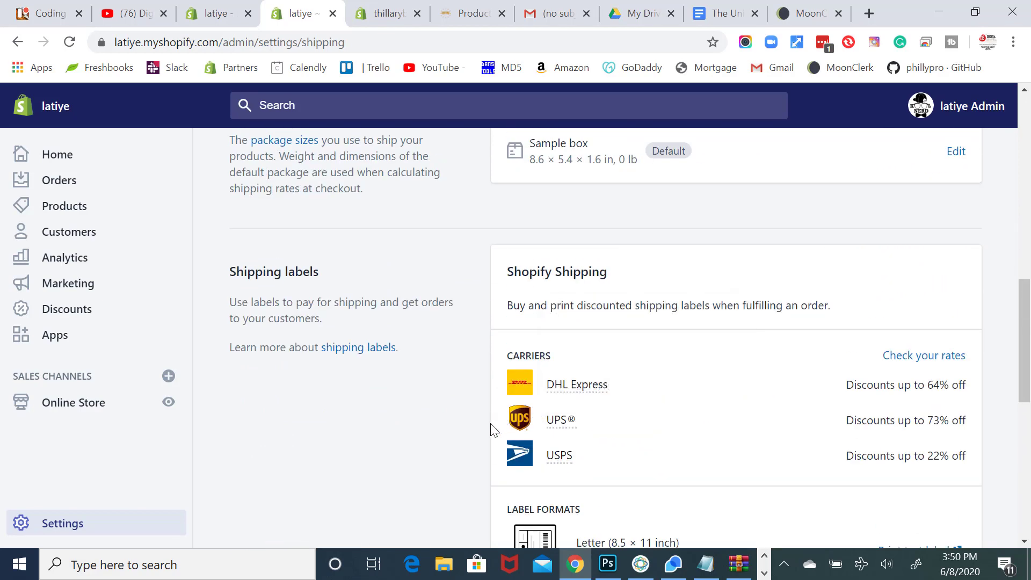
scroll(483, 424, "down", 2)
scroll(482, 423, "down", 6)
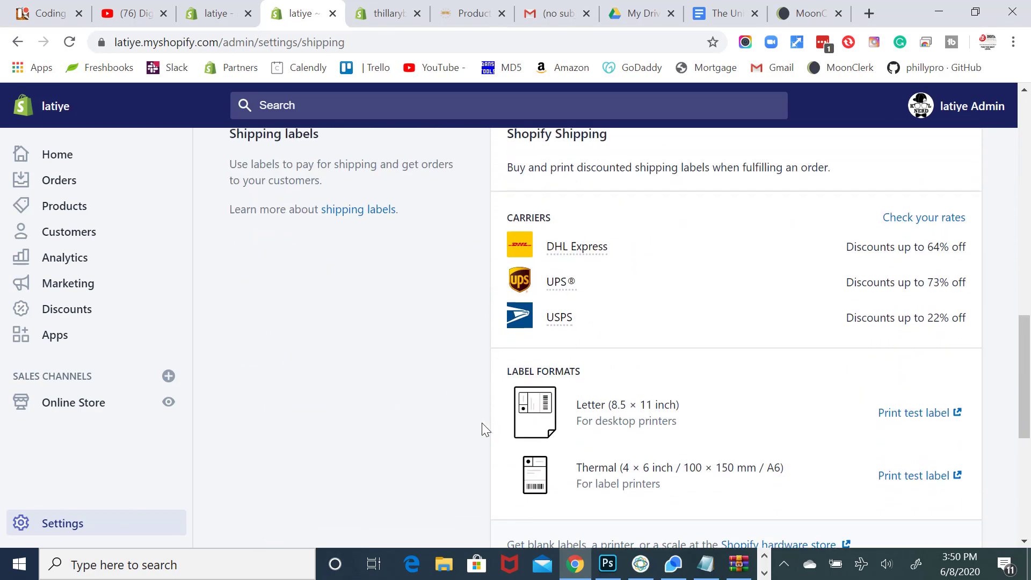
scroll(481, 423, "up", 4)
scroll(482, 423, "up", 9)
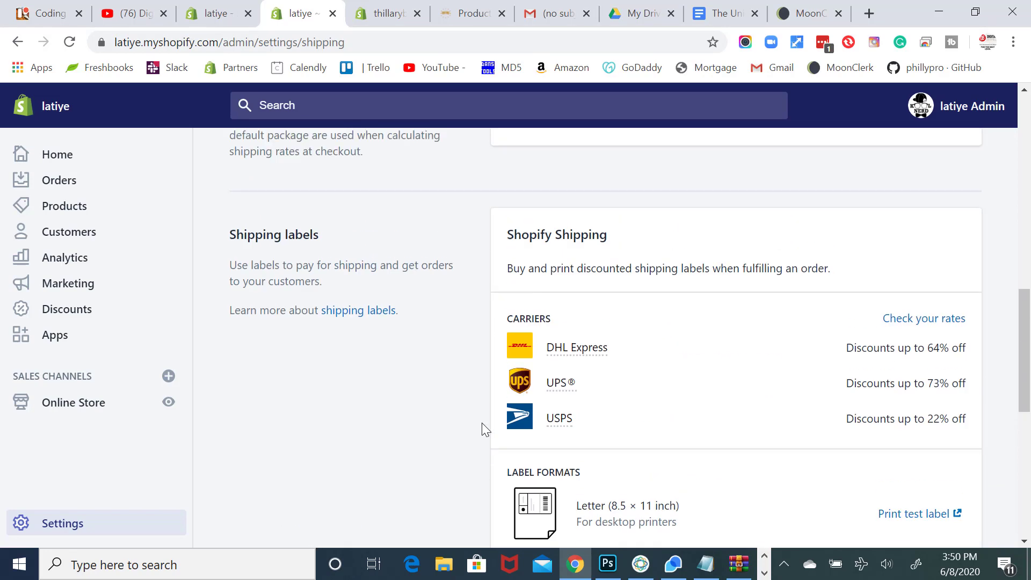
scroll(482, 423, "up", 3)
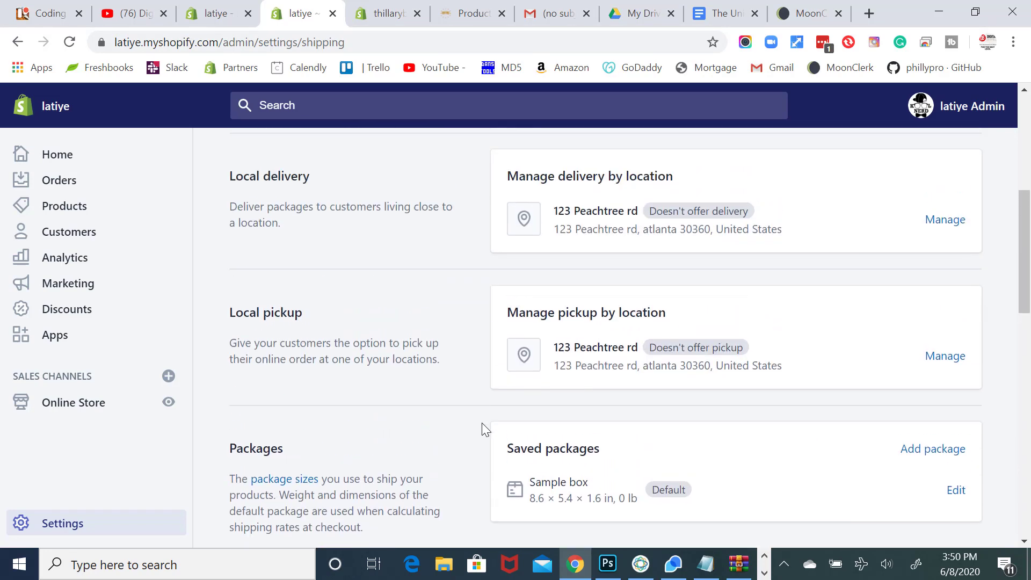
- Open the Taxes settings from the settings overview and review the tax regions and tax calculation options
scroll(481, 423, "up", 5)
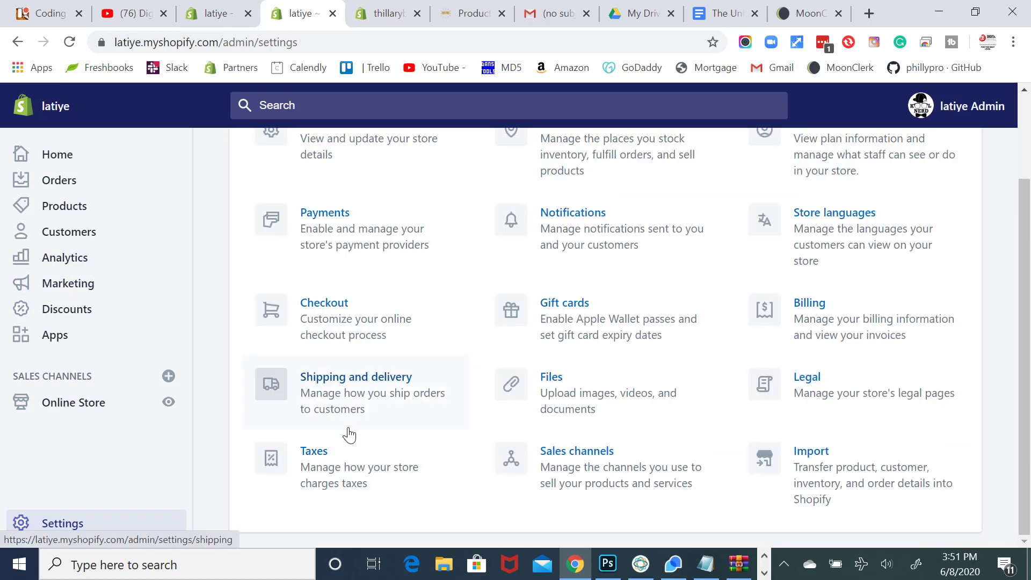
left_click(345, 458)
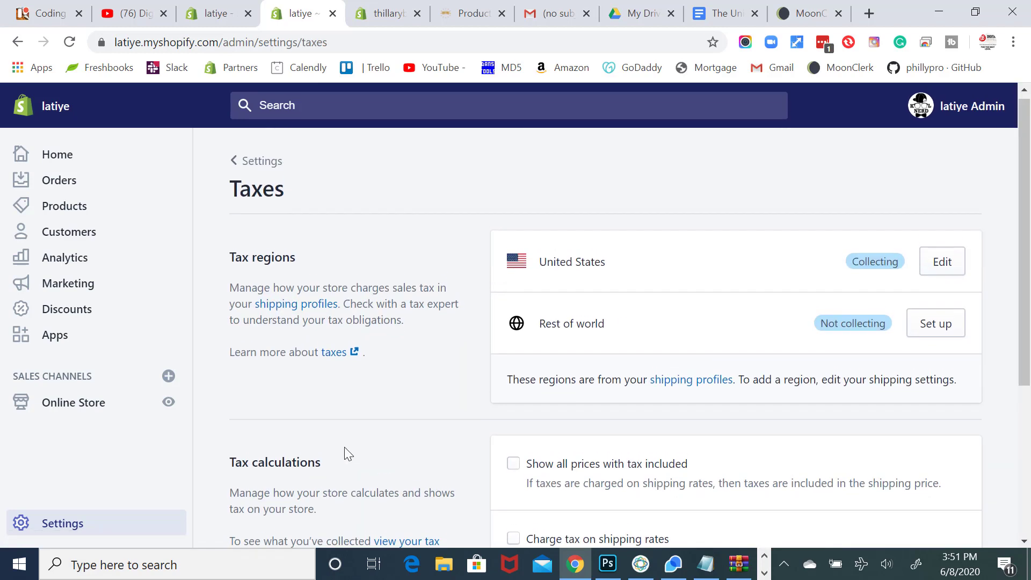
scroll(543, 421, "up", 1)
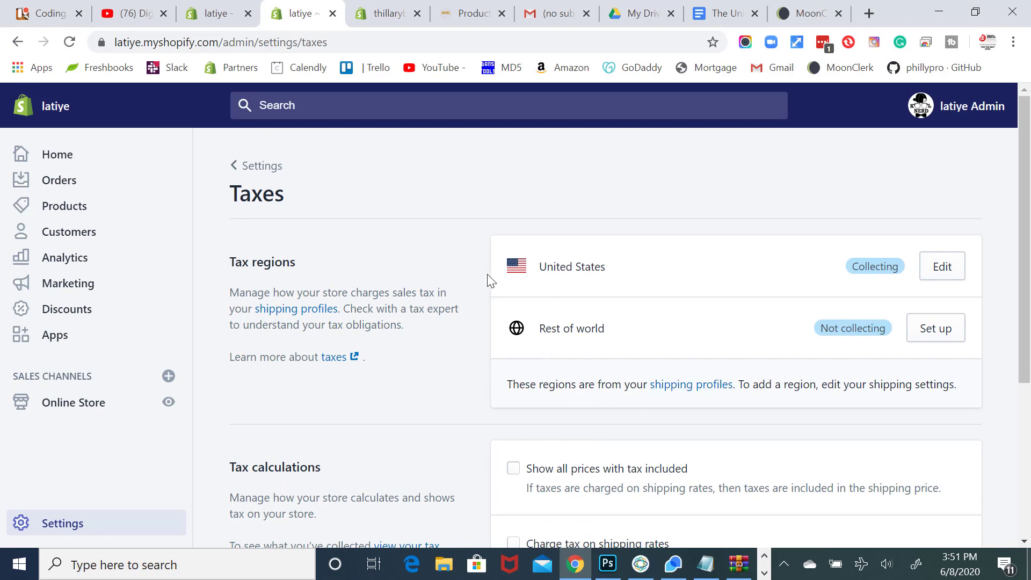
scroll(488, 276, "down", 3)
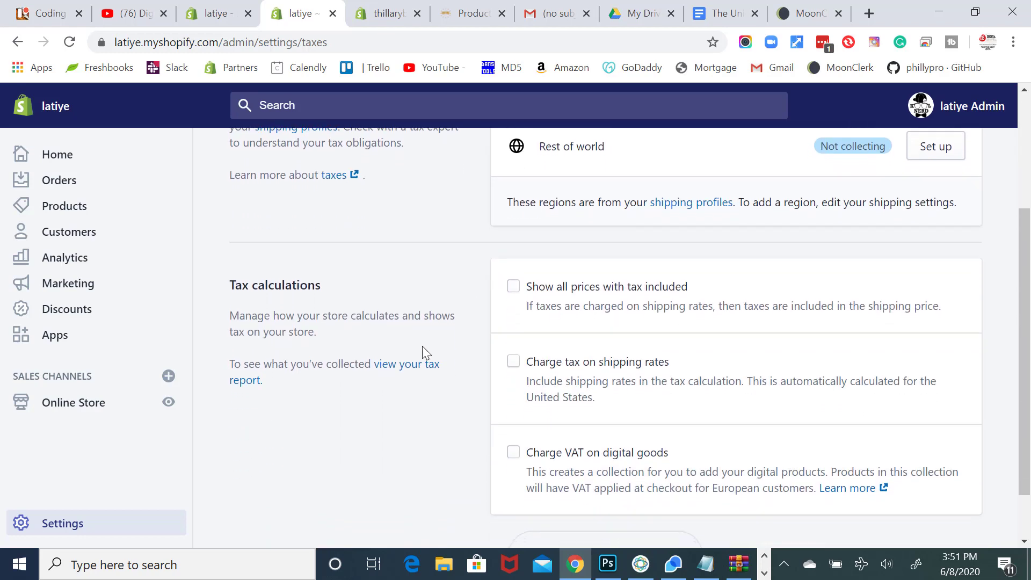
scroll(422, 346, "down", 1)
scroll(422, 346, "up", 1)
scroll(422, 352, "up", 2)
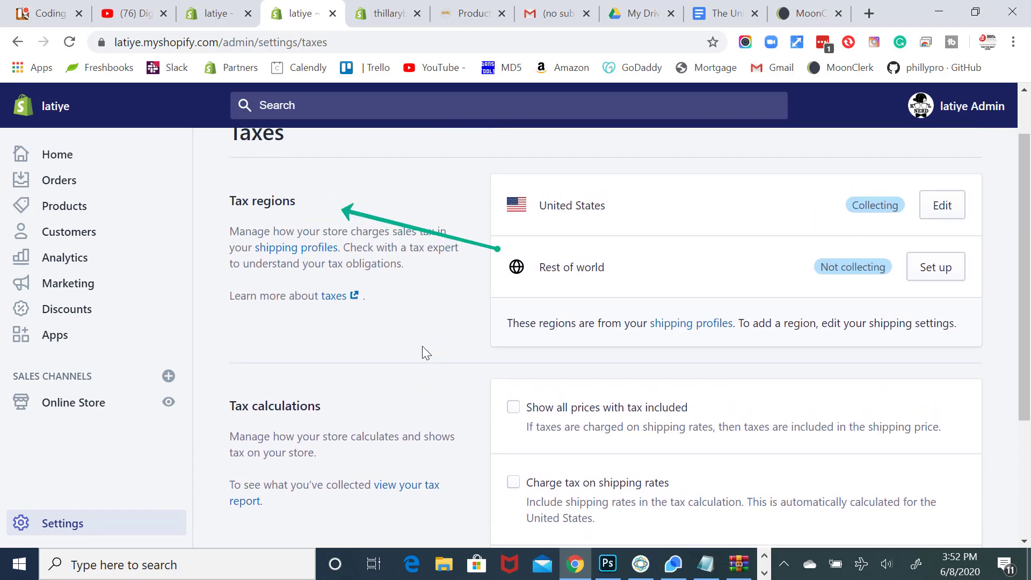
scroll(422, 351, "up", 1)
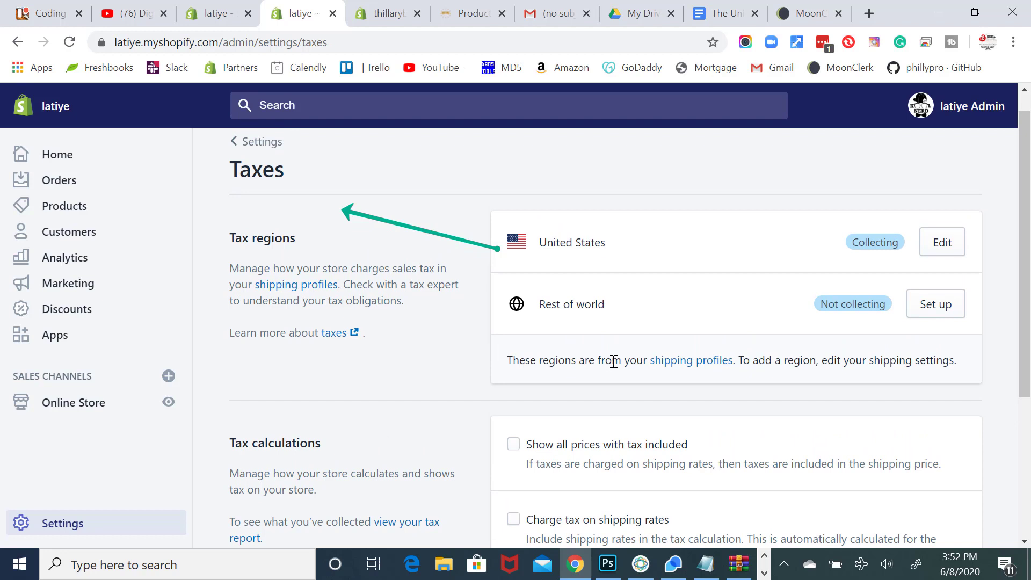
scroll(613, 361, "up", 1)
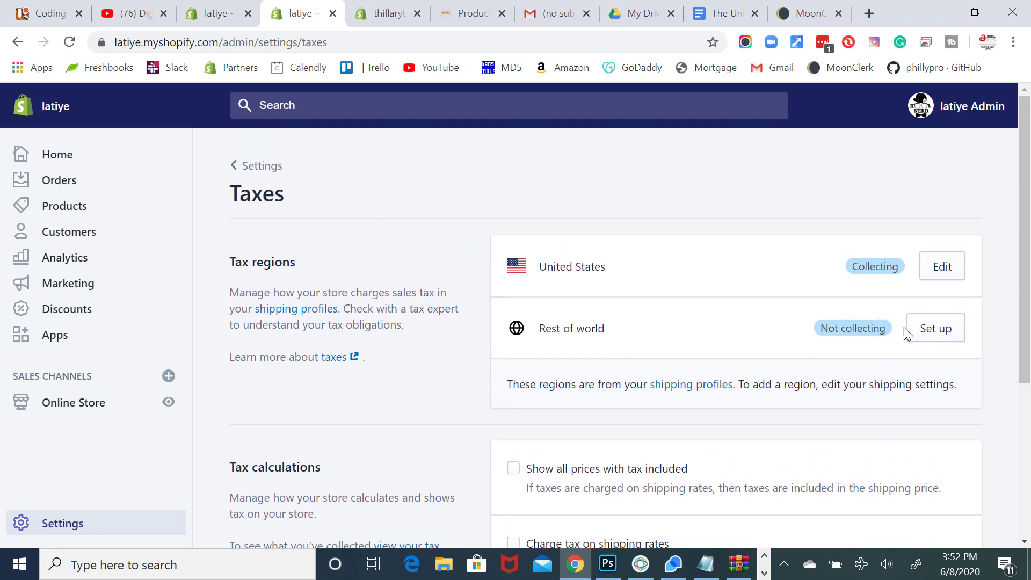
- Open the tax setup for the Rest of world region and review its base taxes and tax overrides
left_click(933, 336)
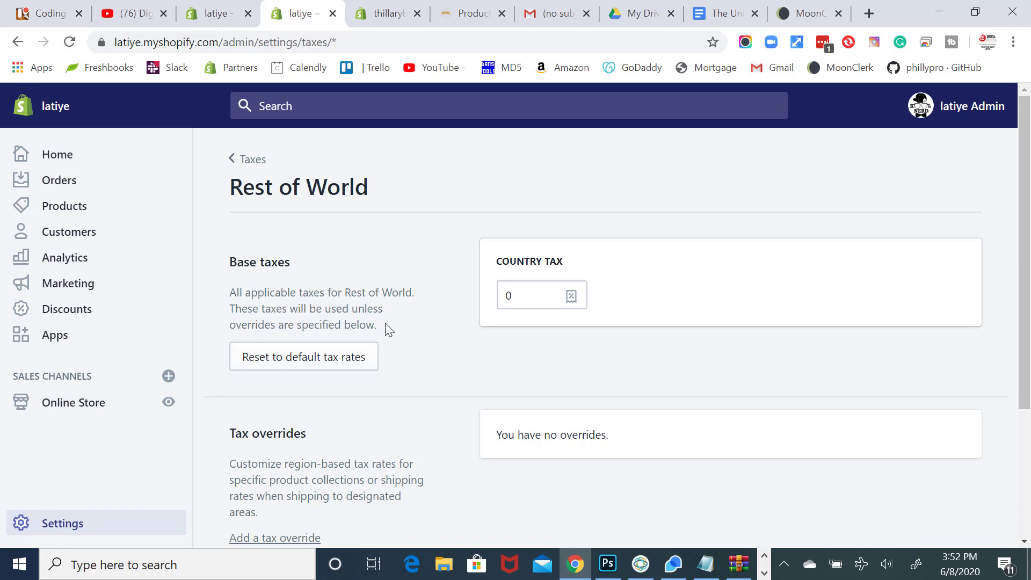
scroll(362, 330, "down", 3)
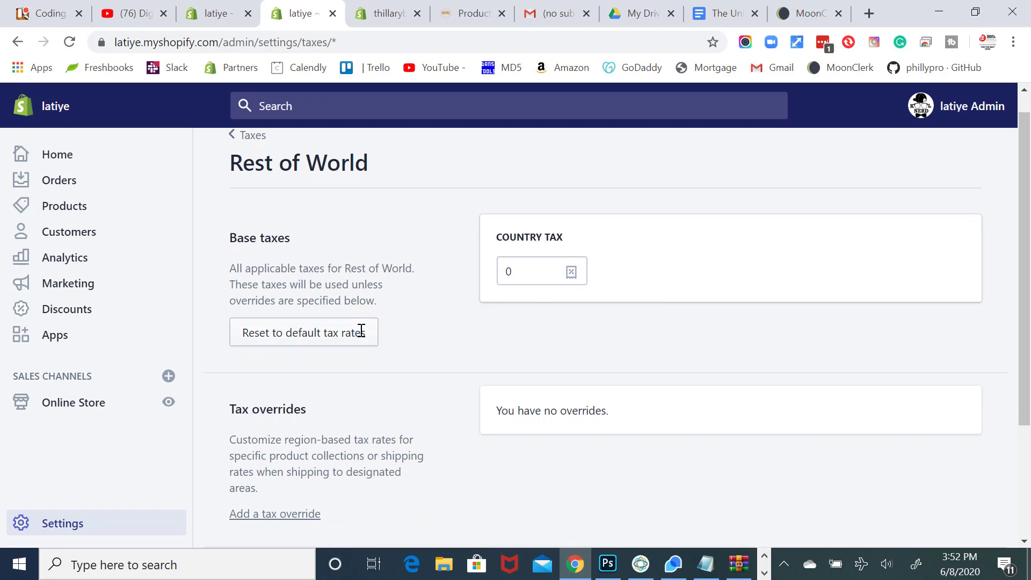
scroll(361, 330, "up", 2)
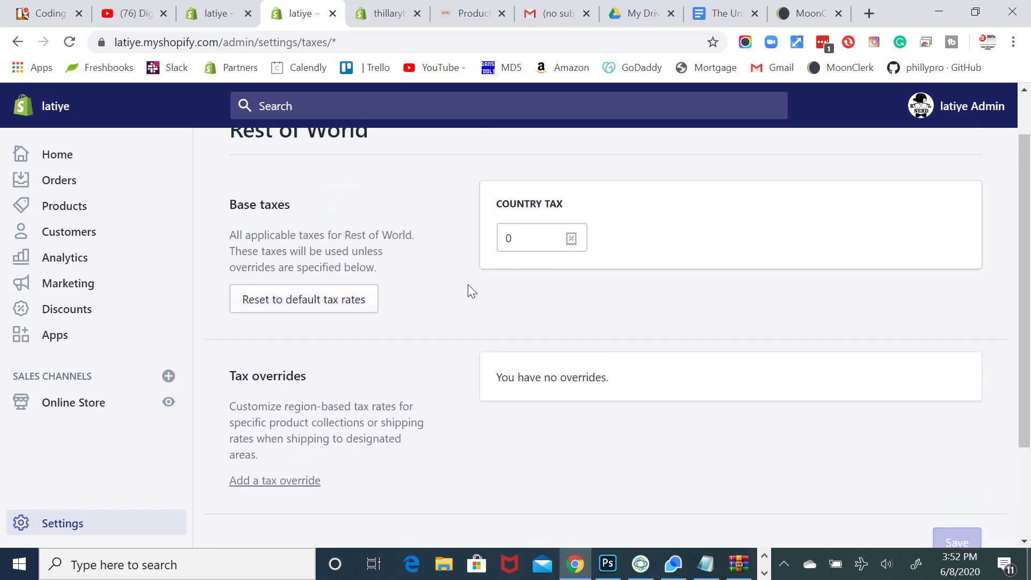
scroll(528, 258, "up", 1)
- Try a Rest of World country tax of 0.001 and set it back to 0
left_click_drag(534, 294, 483, 292)
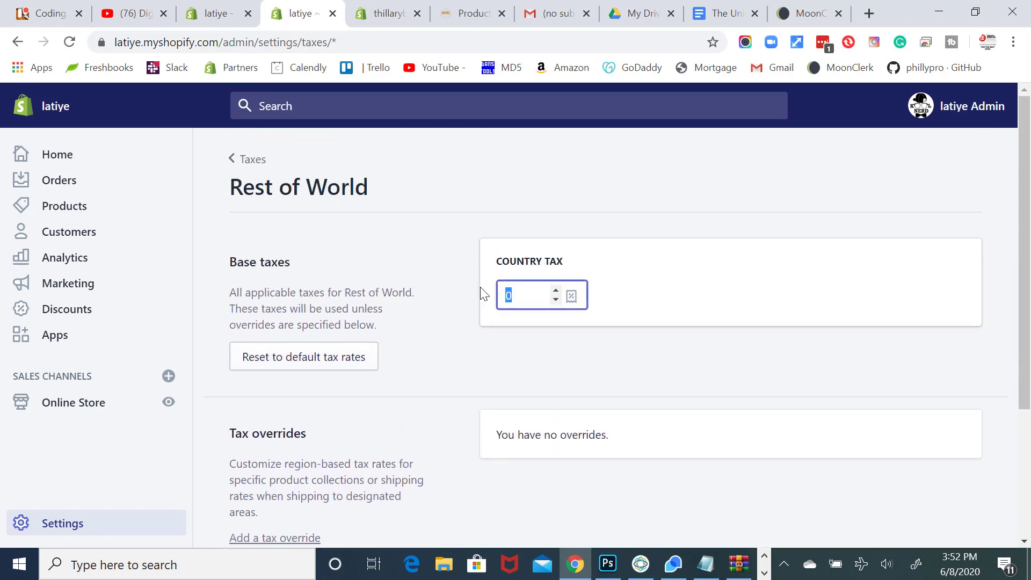
left_click(555, 290)
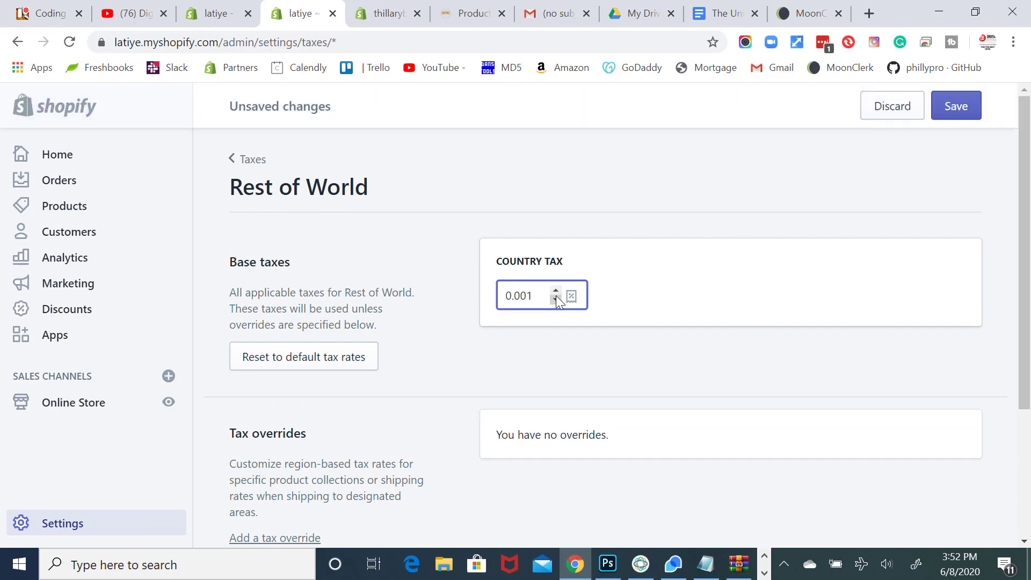
left_click(555, 297)
scroll(526, 279, "down", 1)
scroll(522, 269, "up", 1)
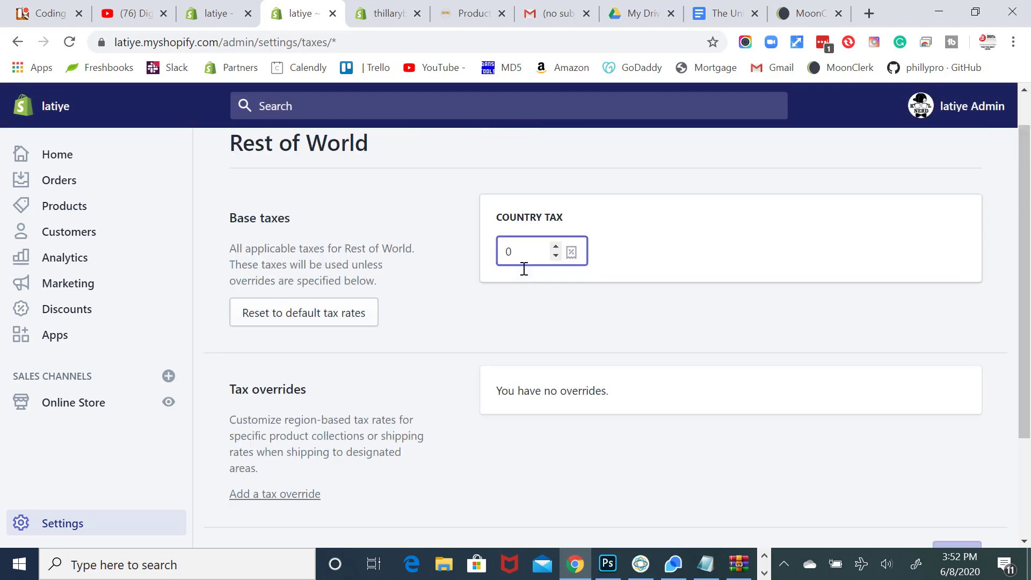
- Return to the Taxes settings and review the options for tax-inclusive prices, tax on shipping rates and VAT on digital goods
left_click(265, 162)
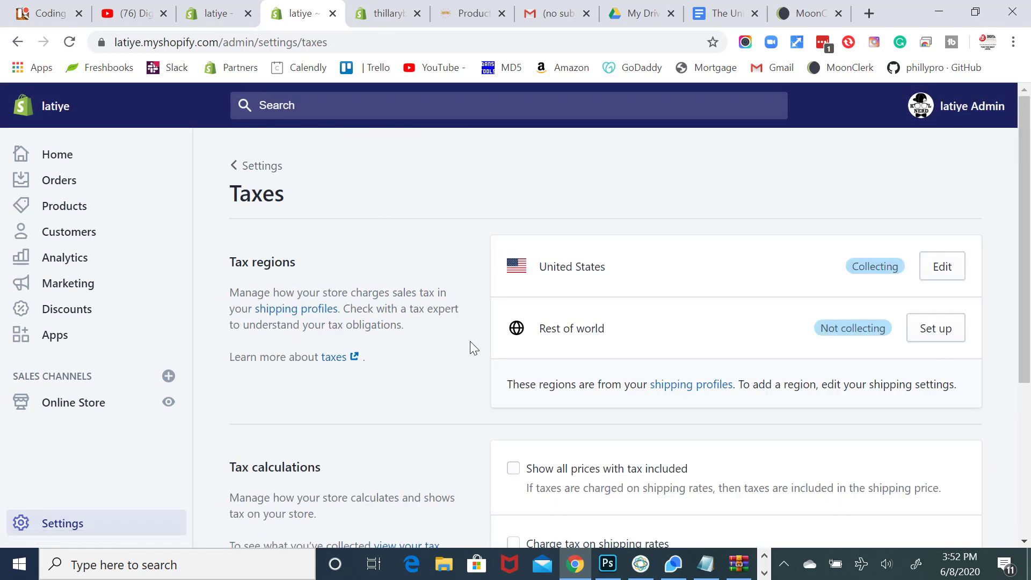
scroll(479, 376, "down", 2)
scroll(479, 375, "down", 3)
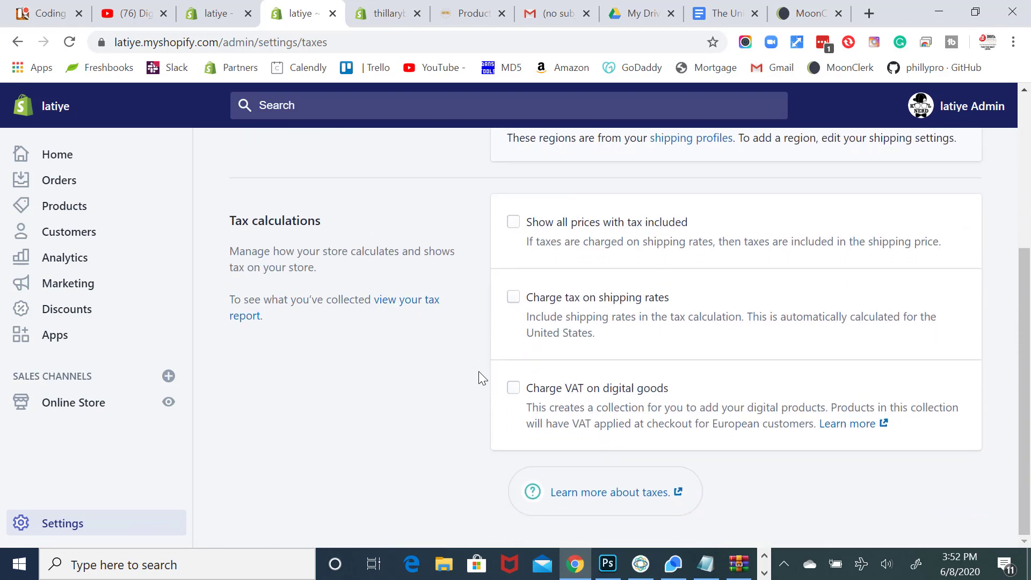
scroll(478, 375, "up", 1)
scroll(537, 306, "up", 1)
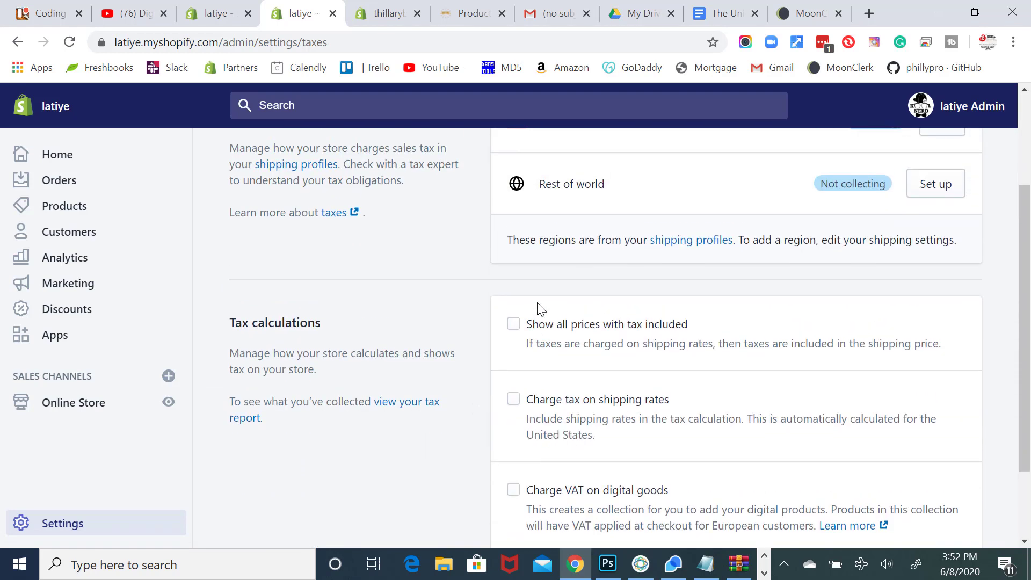
scroll(538, 307, "down", 2)
scroll(538, 307, "up", 4)
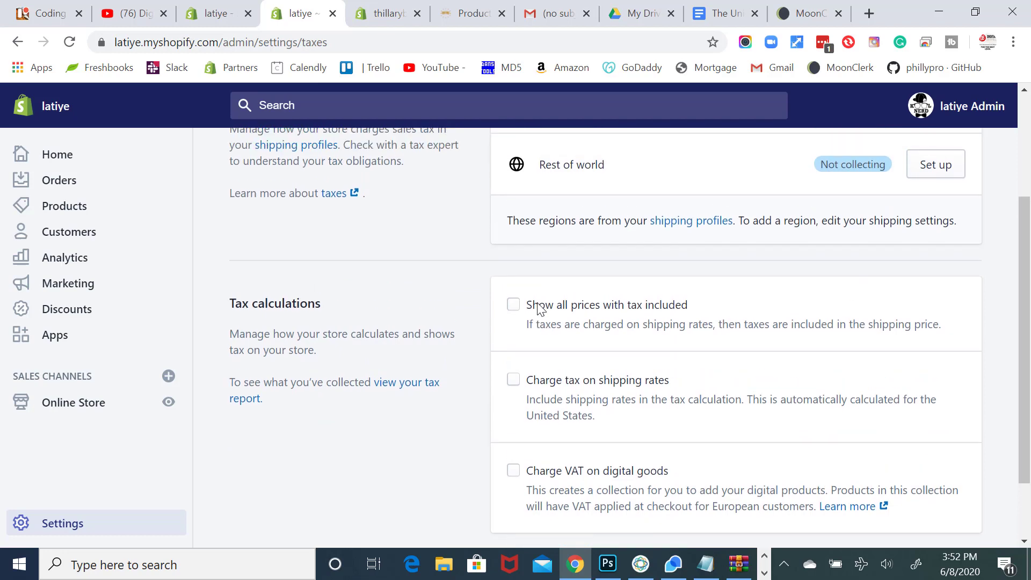
- Go back to the settings overview and reopen the Taxes settings to recheck the tax regions and calculations
left_click_drag(273, 179, 268, 172)
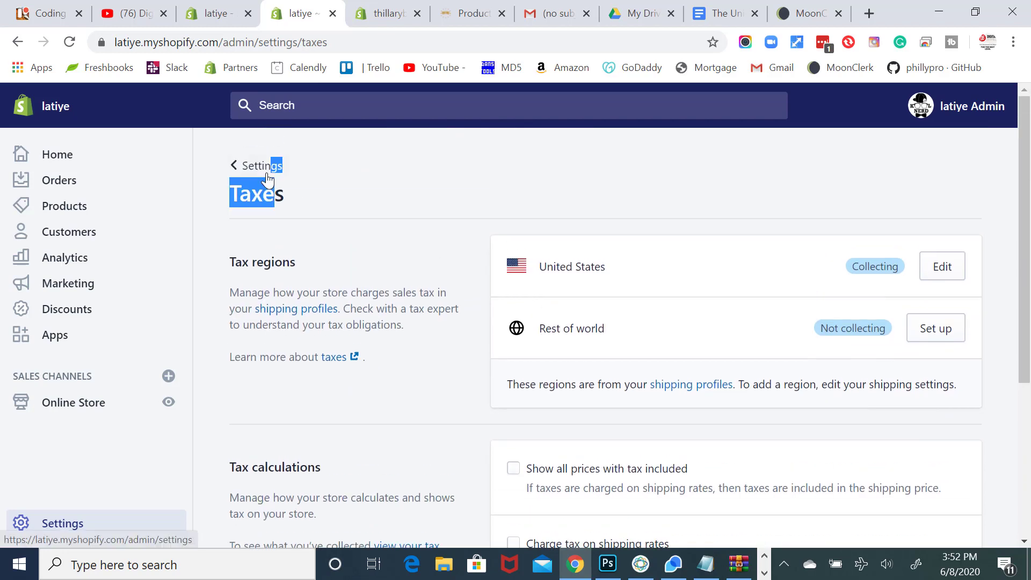
left_click(266, 171)
scroll(312, 285, "down", 2)
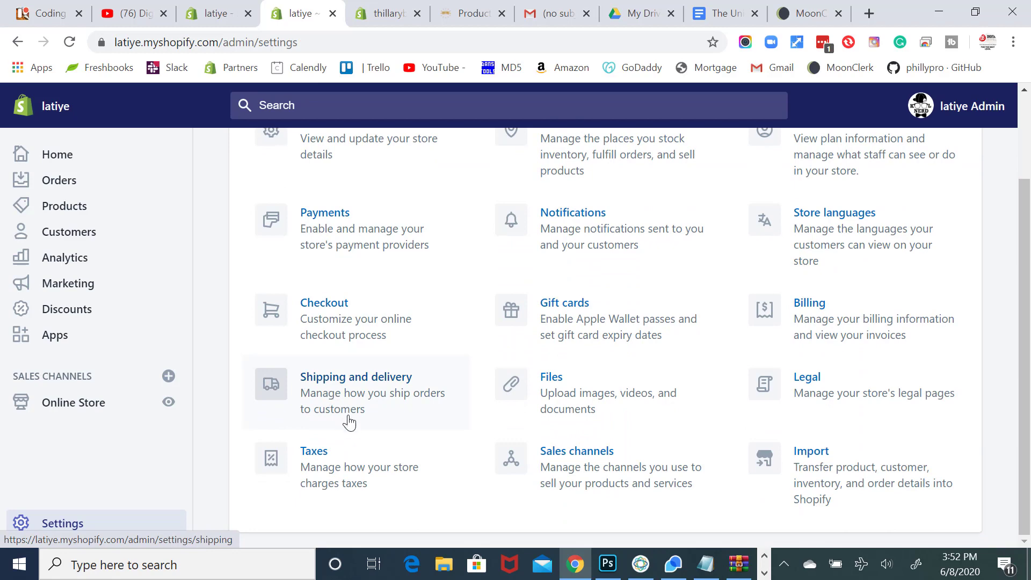
scroll(355, 427, "up", 1)
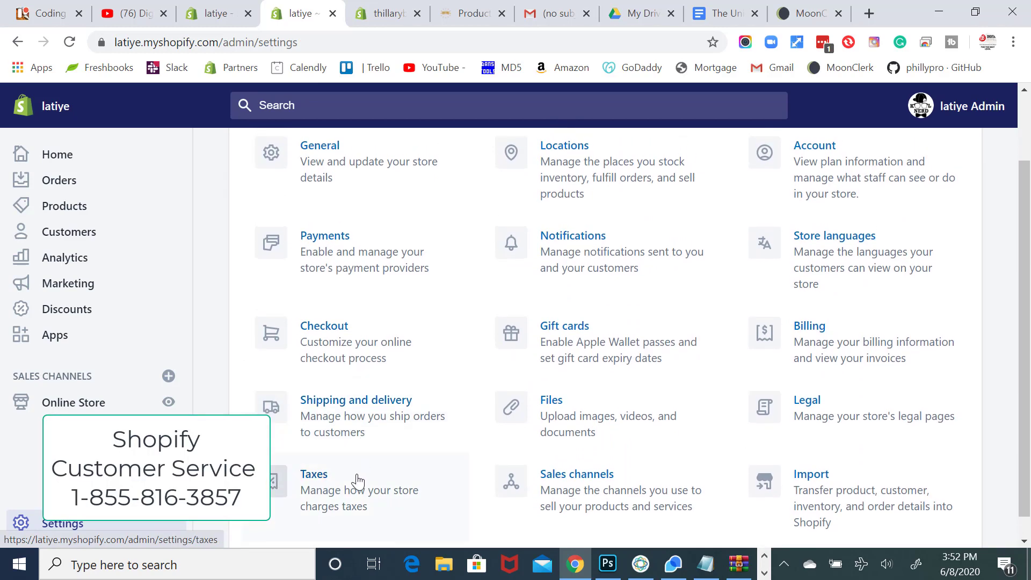
left_click(357, 473)
scroll(356, 474, "down", 2)
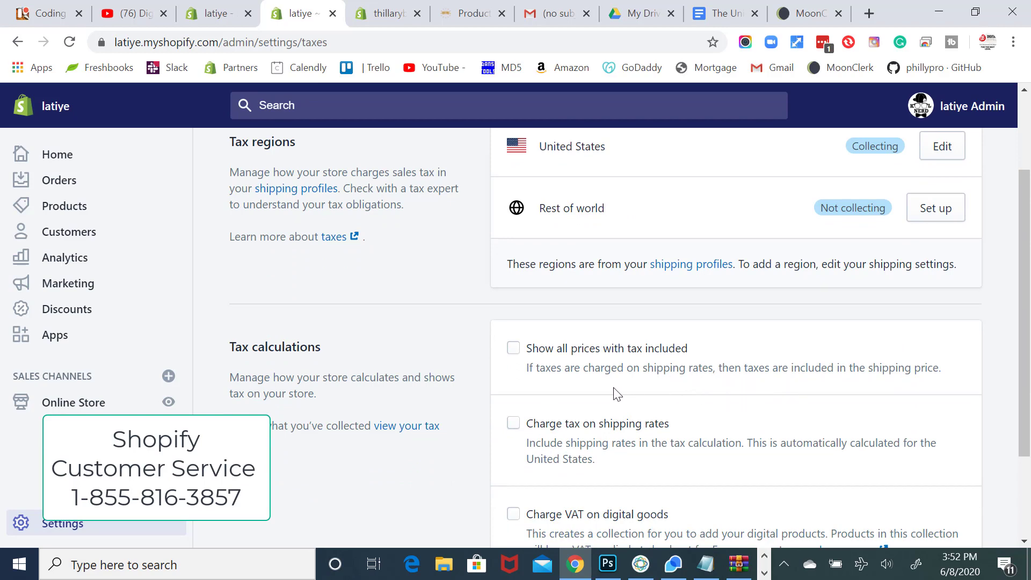
- Read the tax calculation options for tax-inclusive prices, tax on shipping rates and VAT on digital goods
left_click_drag(546, 373, 697, 382)
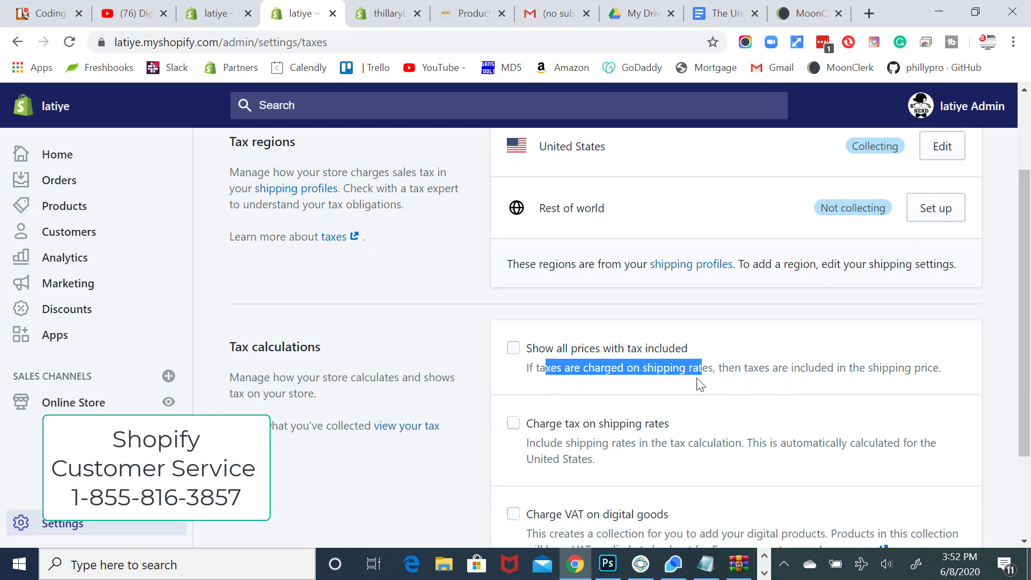
left_click(697, 382)
scroll(693, 384, "down", 2)
left_click_drag(605, 355, 571, 333)
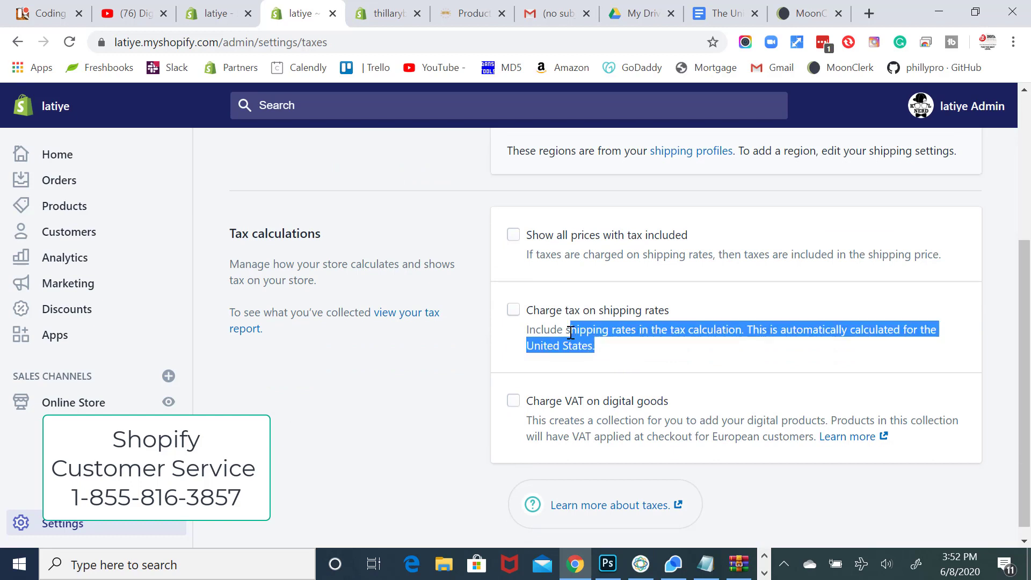
left_click(570, 337)
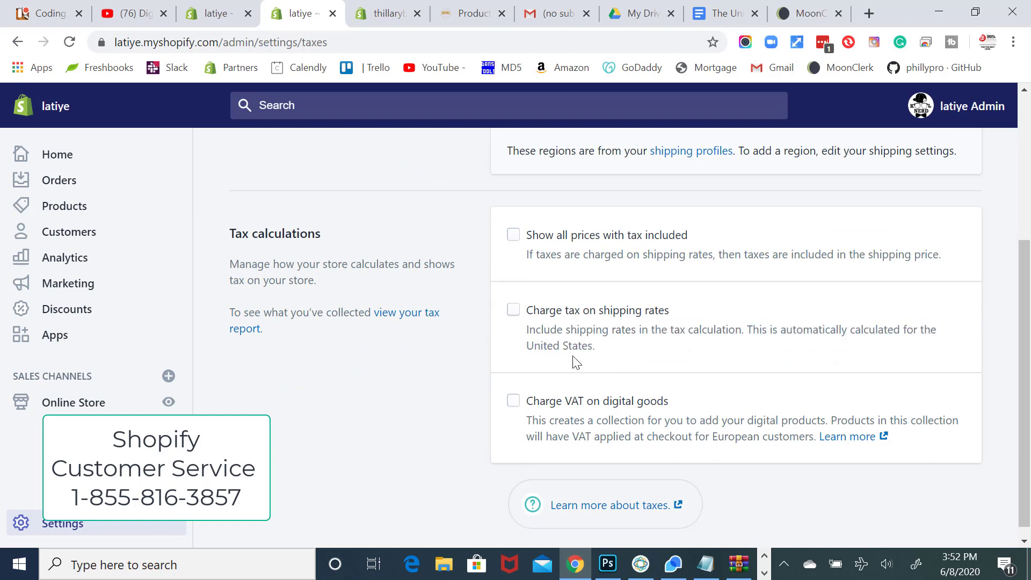
left_click_drag(809, 438, 525, 423)
scroll(529, 418, "up", 5)
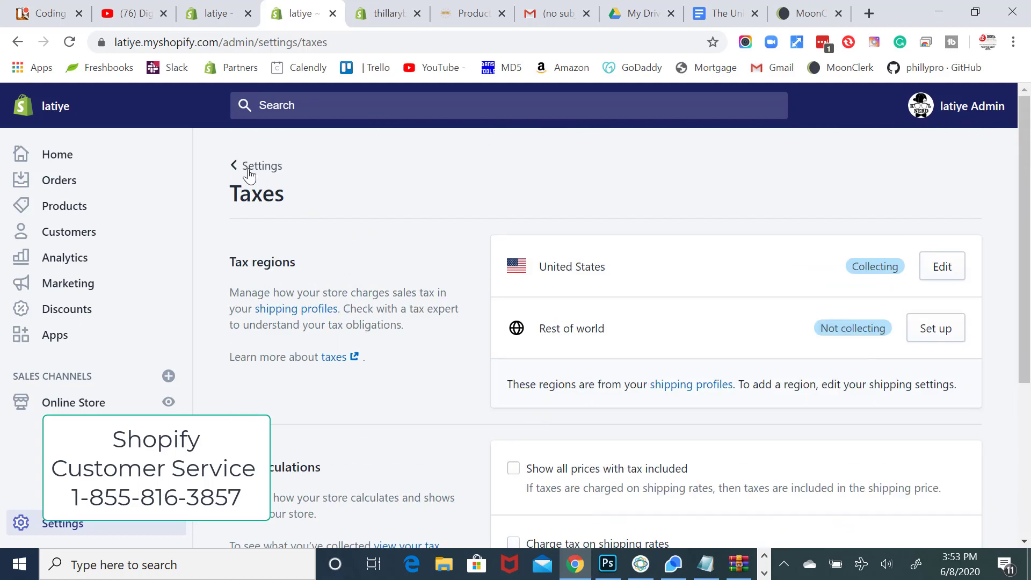
- Return to the settings overview and look through the available settings categories
left_click(249, 167)
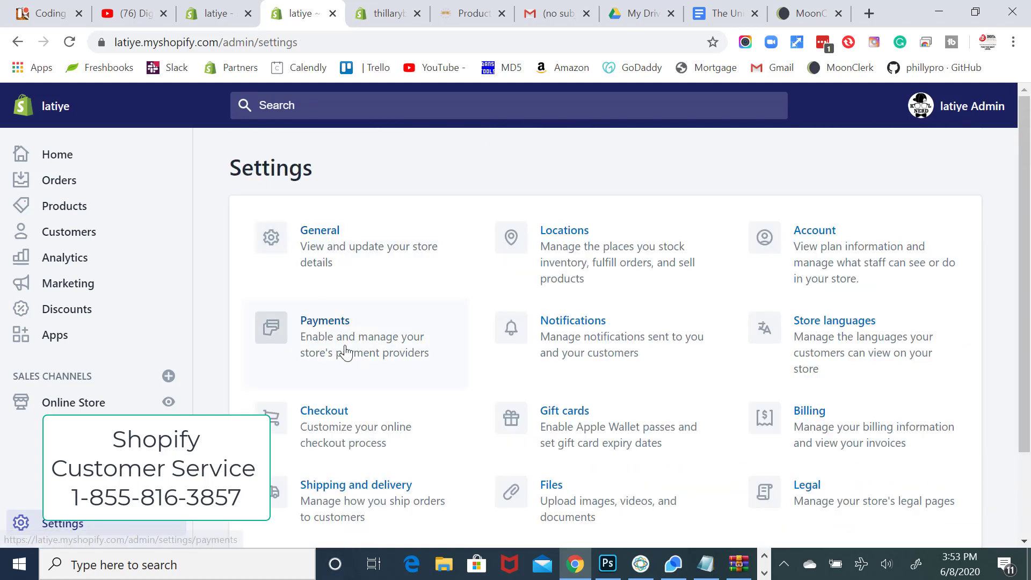
scroll(373, 372, "down", 2)
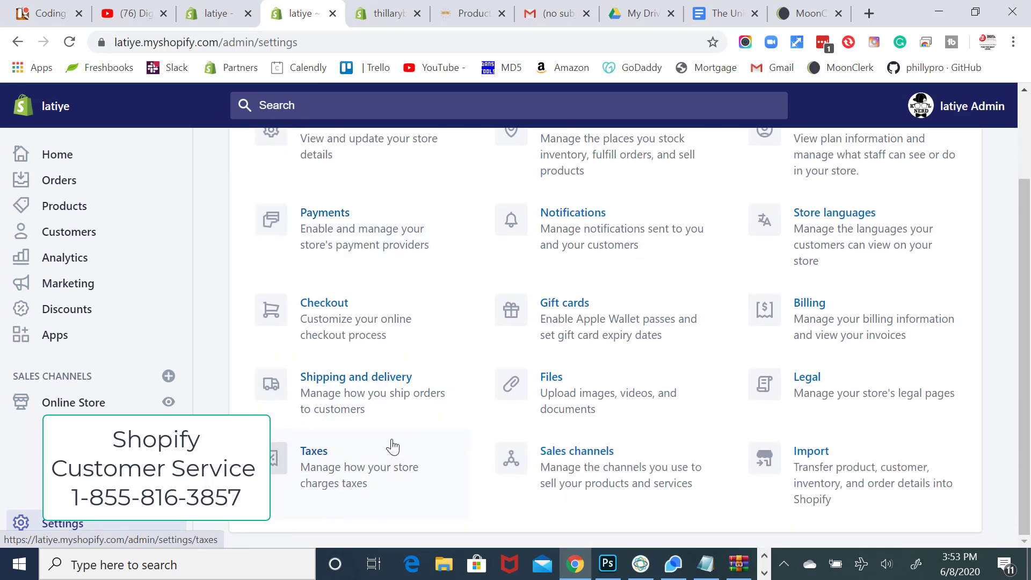
scroll(392, 447, "up", 2)
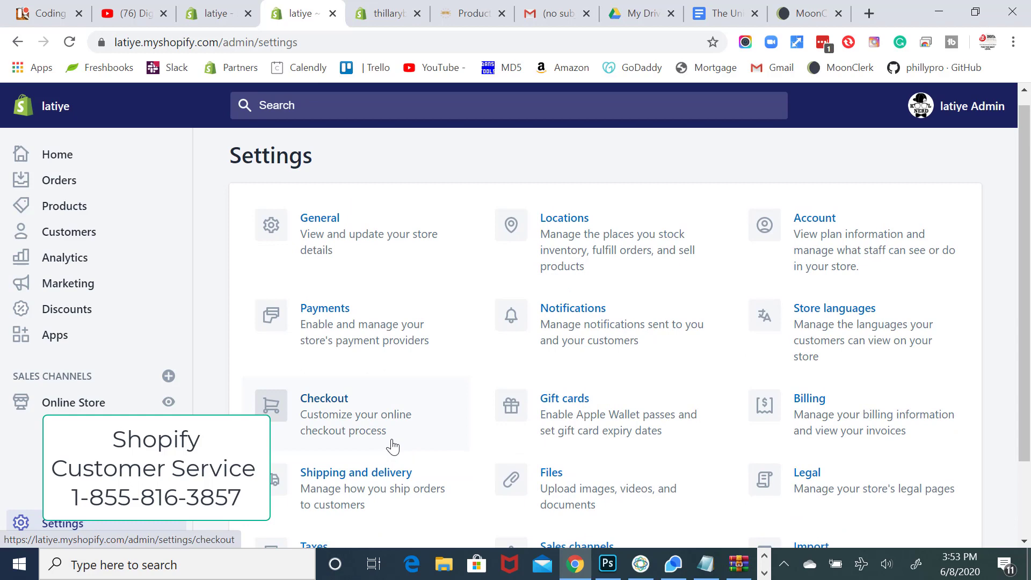
scroll(393, 446, "down", 2)
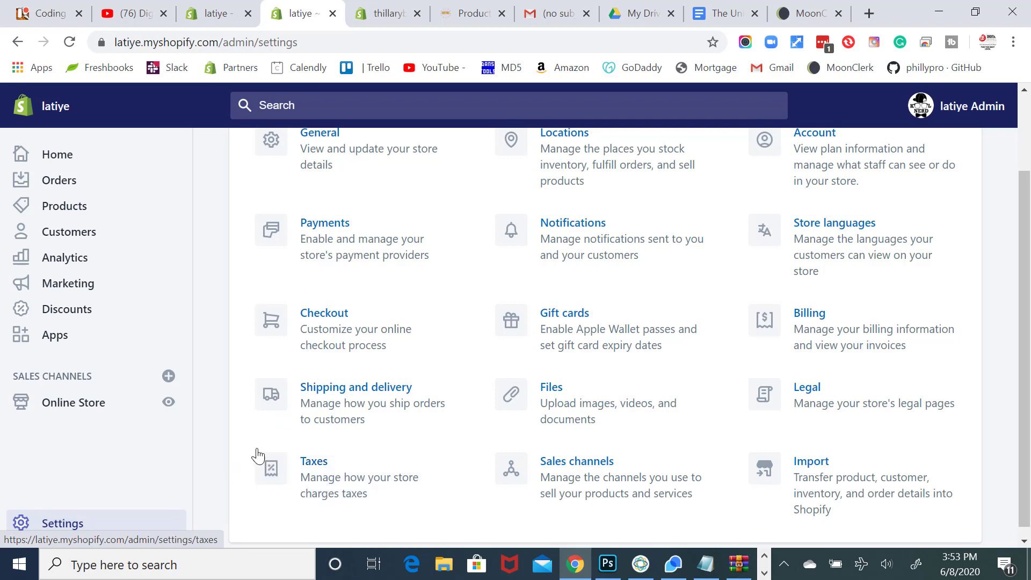
- Open the general shipping rates for review and show the available actions for the domestic Expedited 1lb–5lb rate
left_click(346, 424)
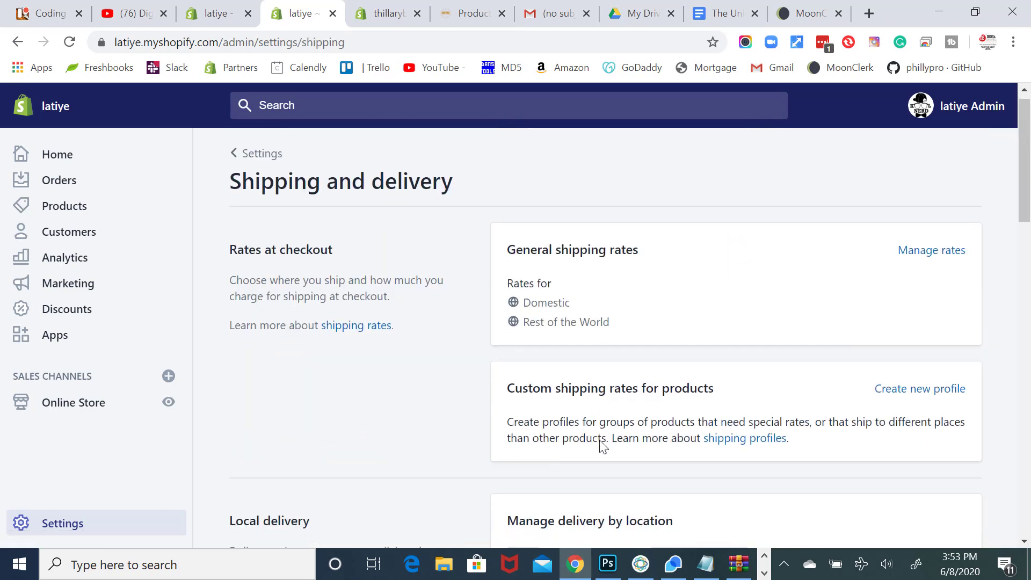
left_click(913, 252)
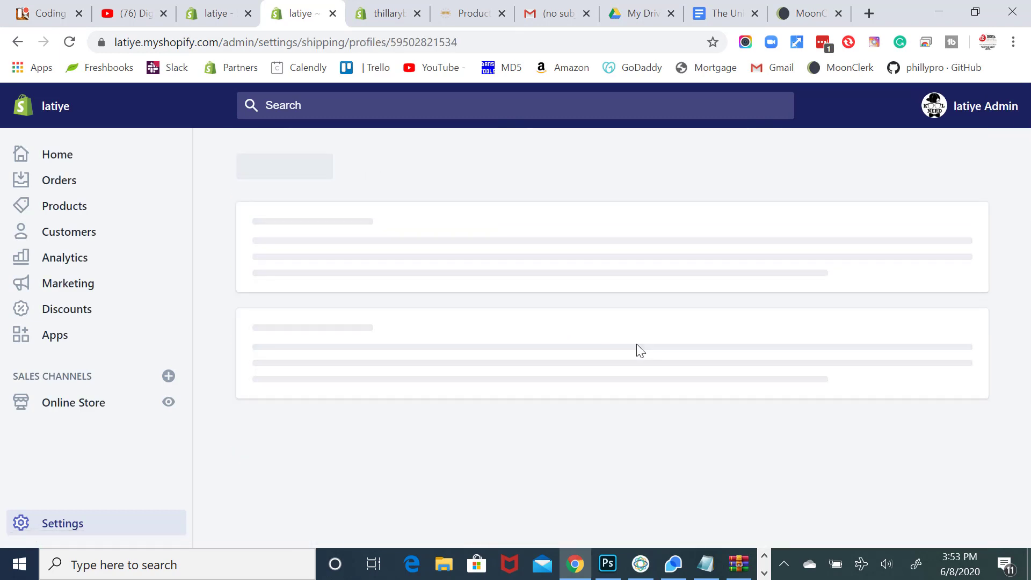
scroll(637, 346, "down", 10)
scroll(637, 352, "up", 4)
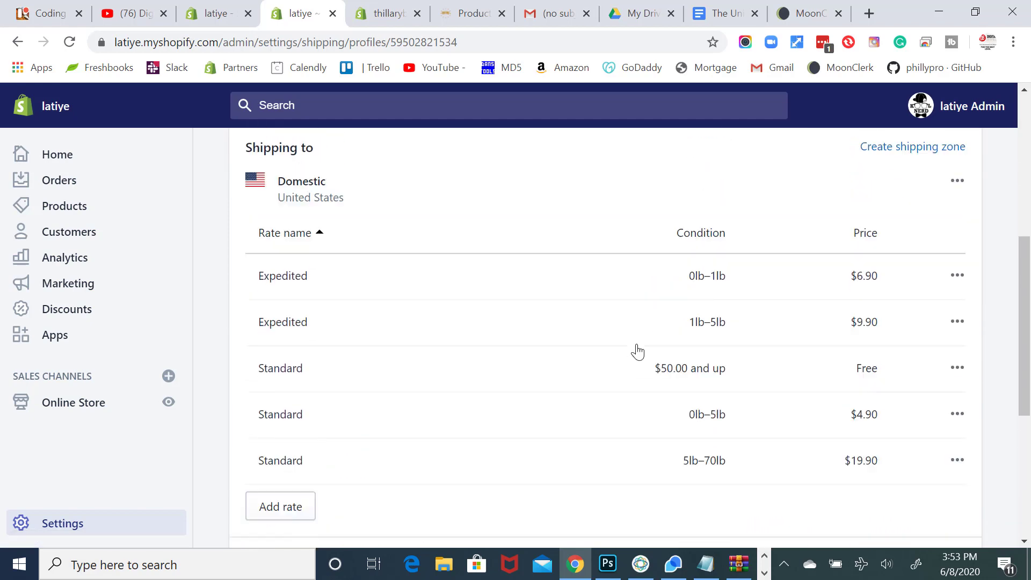
left_click(948, 358)
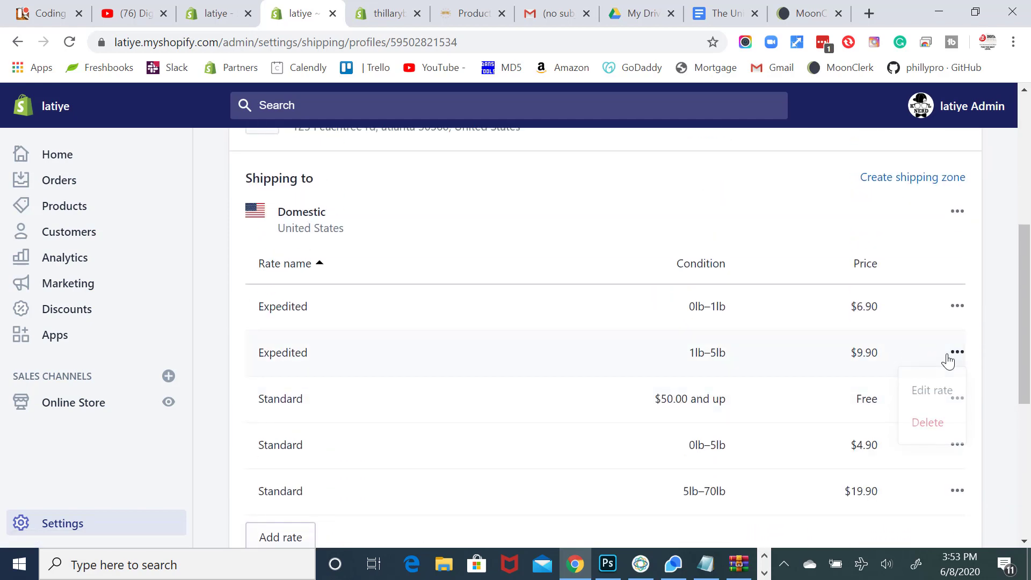
left_click(765, 572)
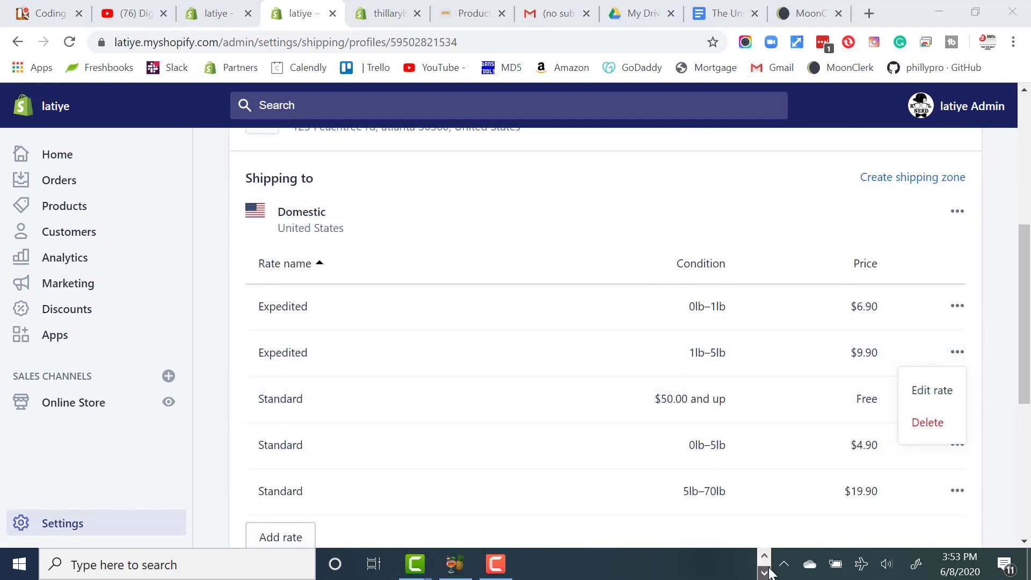
left_click(506, 568)
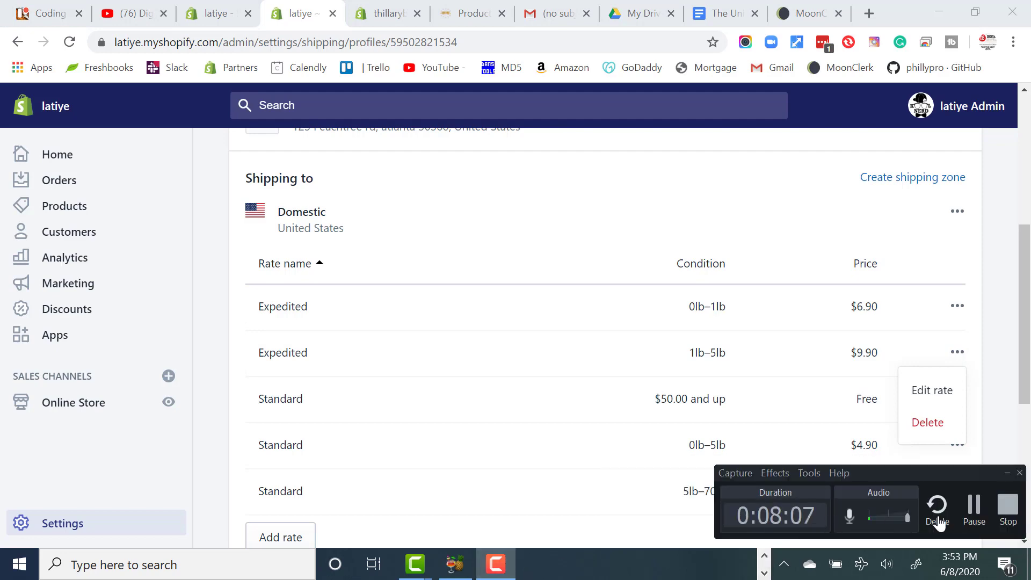